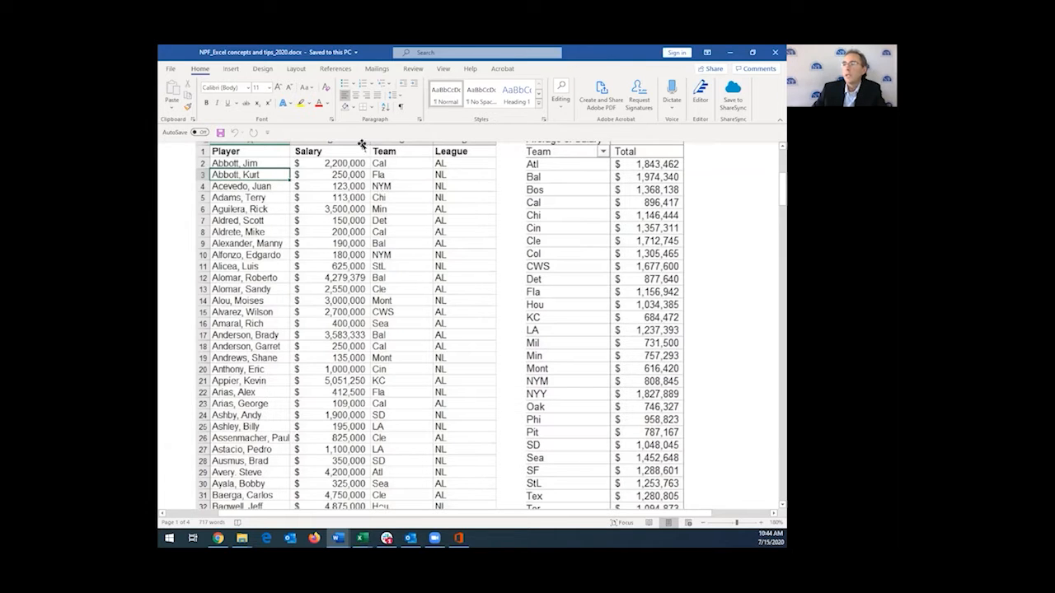
- Examine the example player salary list and the table of average salary by team in the document
{"action": "scroll", "coordinate": [362, 277], "scroll_direction": "up", "scroll_amount": 1}
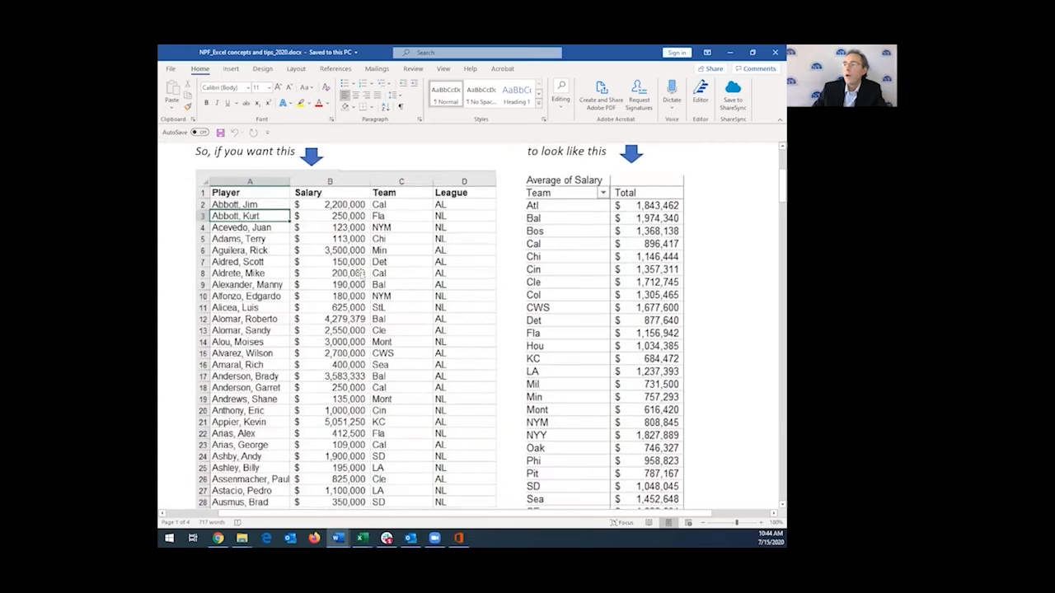
{"action": "scroll", "coordinate": [426, 284], "scroll_direction": "up", "scroll_amount": 1}
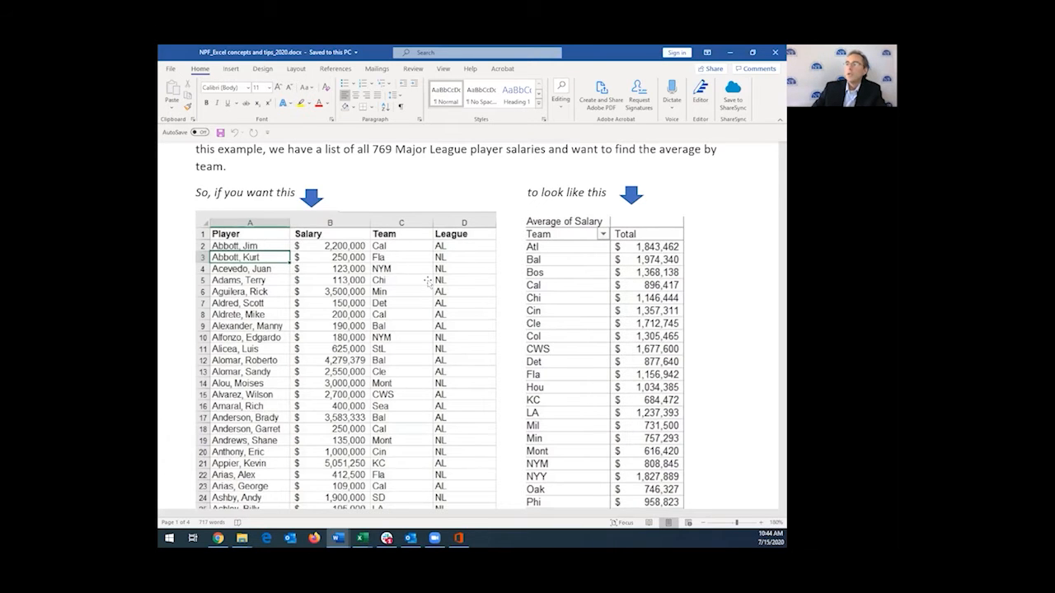
{"action": "scroll", "coordinate": [414, 284], "scroll_direction": "down", "scroll_amount": 2}
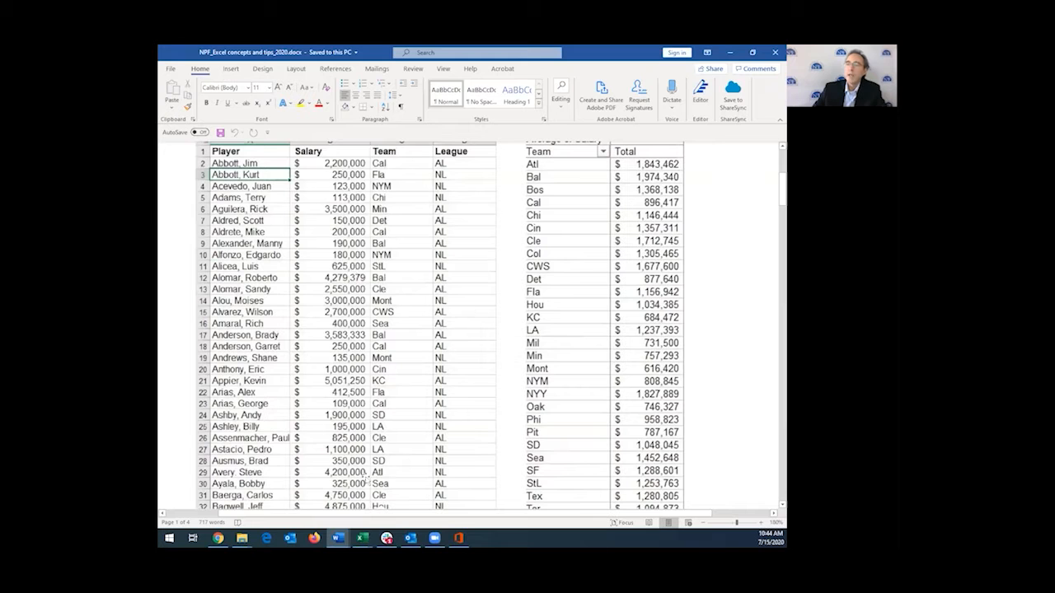
{"action": "scroll", "coordinate": [633, 343], "scroll_direction": "up", "scroll_amount": 2}
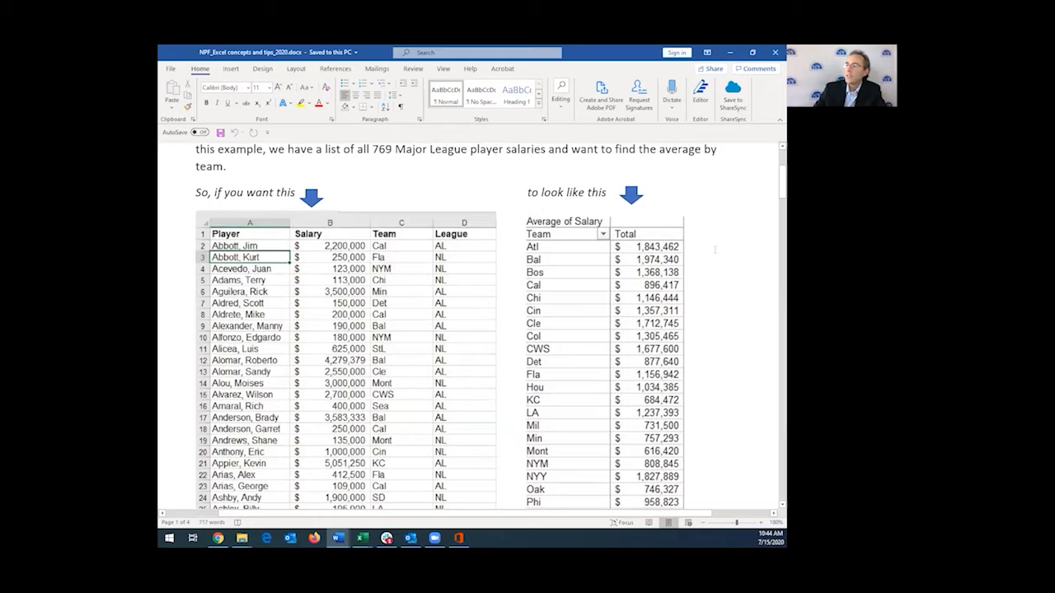
{"action": "scroll", "coordinate": [715, 249], "scroll_direction": "down", "scroll_amount": 1}
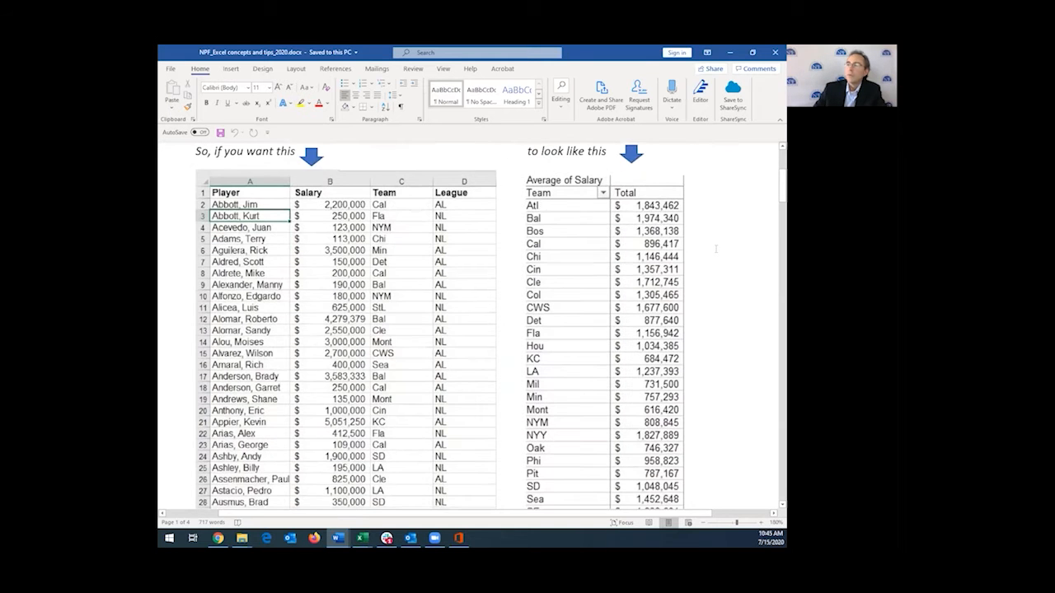
{"action": "scroll", "coordinate": [715, 249], "scroll_direction": "down", "scroll_amount": 1}
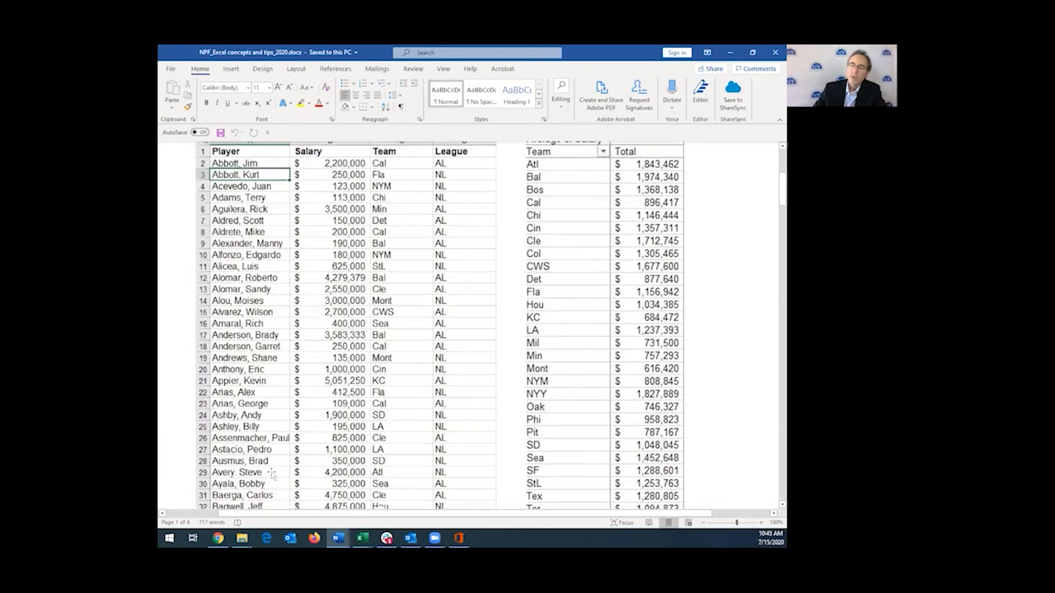
{"action": "scroll", "coordinate": [300, 389], "scroll_direction": "down", "scroll_amount": 3}
{"action": "scroll", "coordinate": [305, 362], "scroll_direction": "up", "scroll_amount": 3}
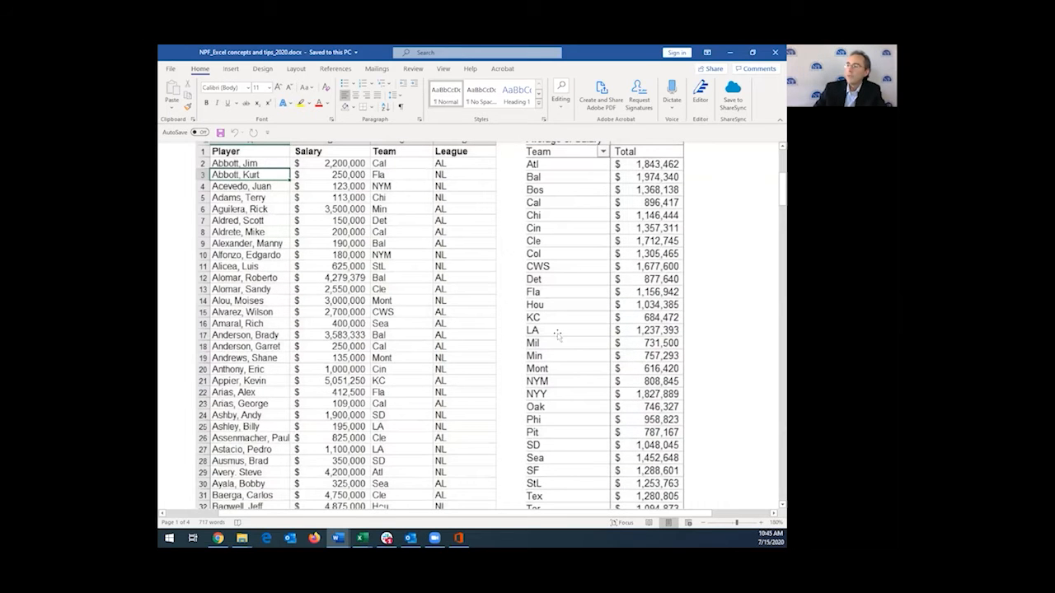
{"action": "scroll", "coordinate": [640, 309], "scroll_direction": "down", "scroll_amount": 1}
{"action": "scroll", "coordinate": [640, 308], "scroll_direction": "up", "scroll_amount": 1}
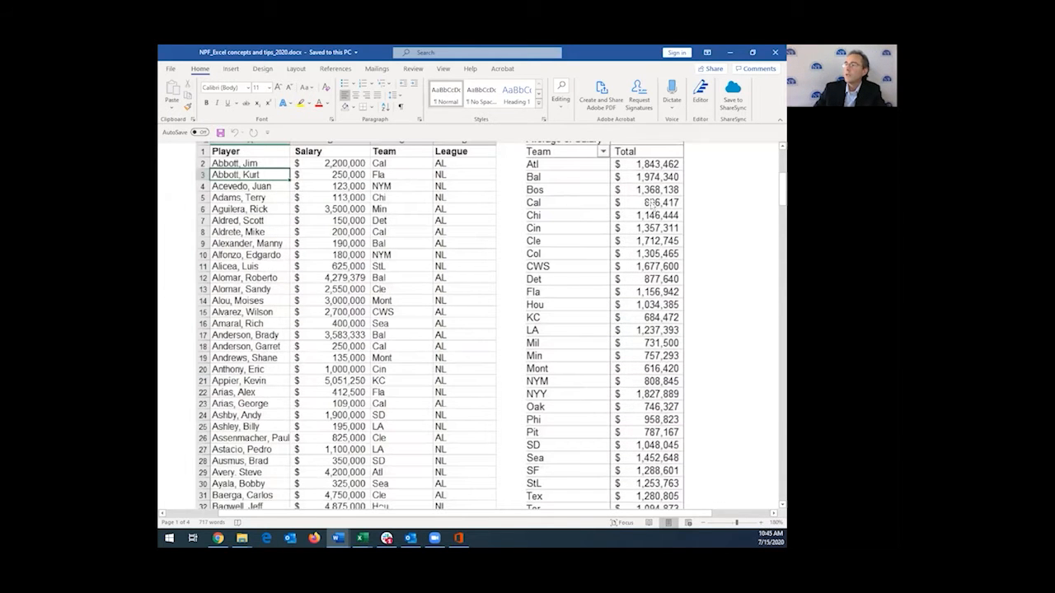
{"action": "scroll", "coordinate": [651, 205], "scroll_direction": "up", "scroll_amount": 1}
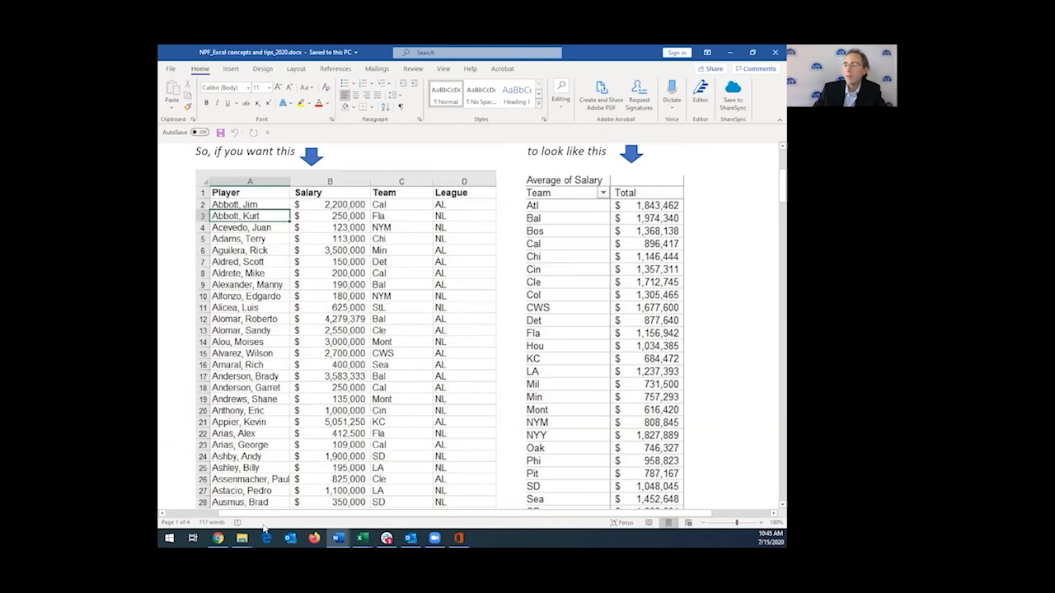
- Switch to the Florida.xlsx workbook in Excel and select a cell in the City column of the loan data
{"action": "mouse_move", "coordinate": [362, 538]}
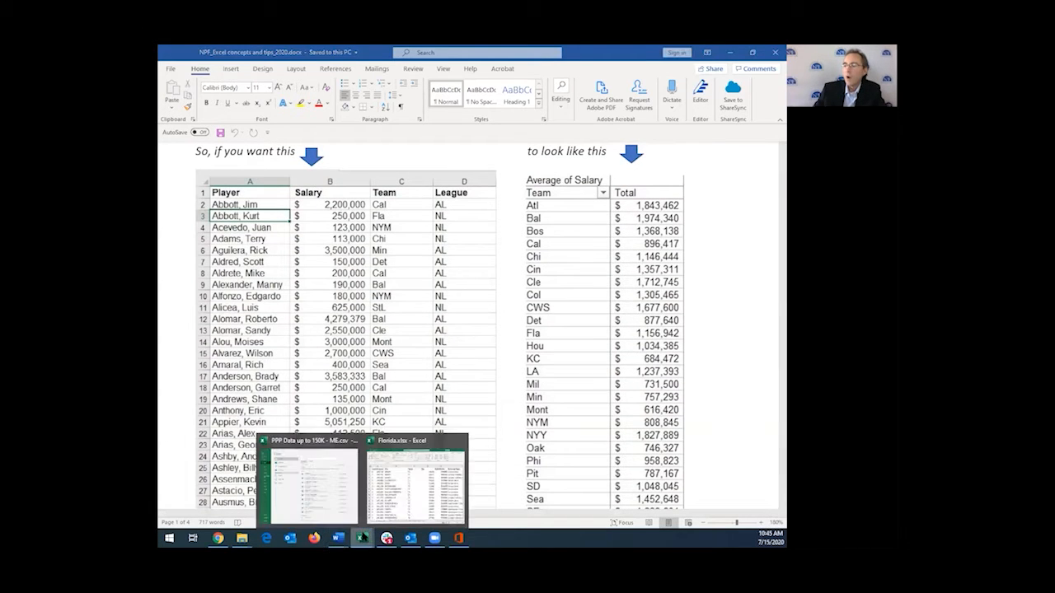
{"action": "left_click", "coordinate": [410, 499]}
{"action": "left_click", "coordinate": [323, 305]}
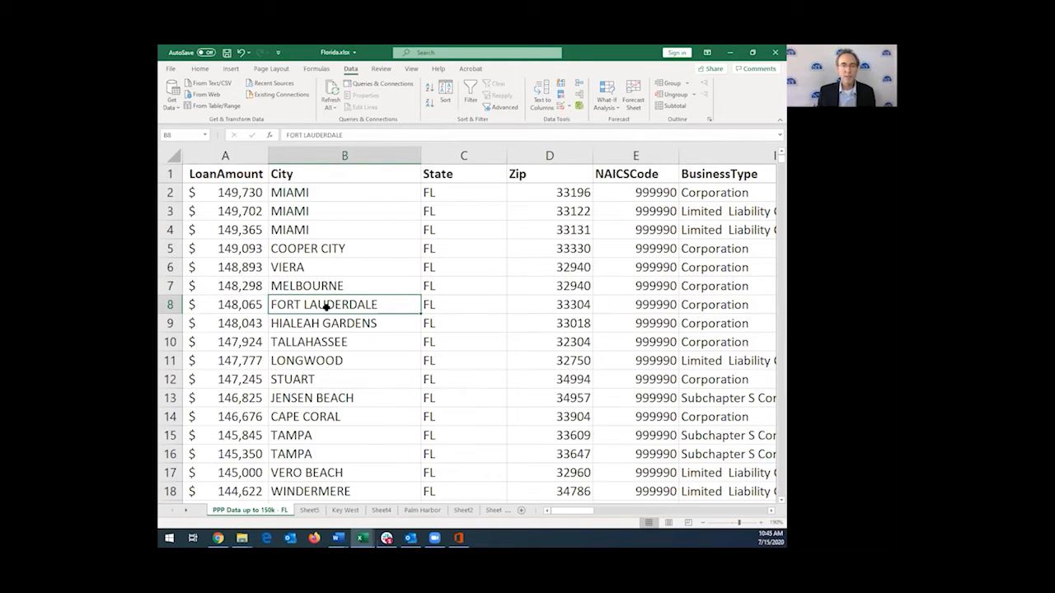
{"action": "left_click", "coordinate": [393, 261]}
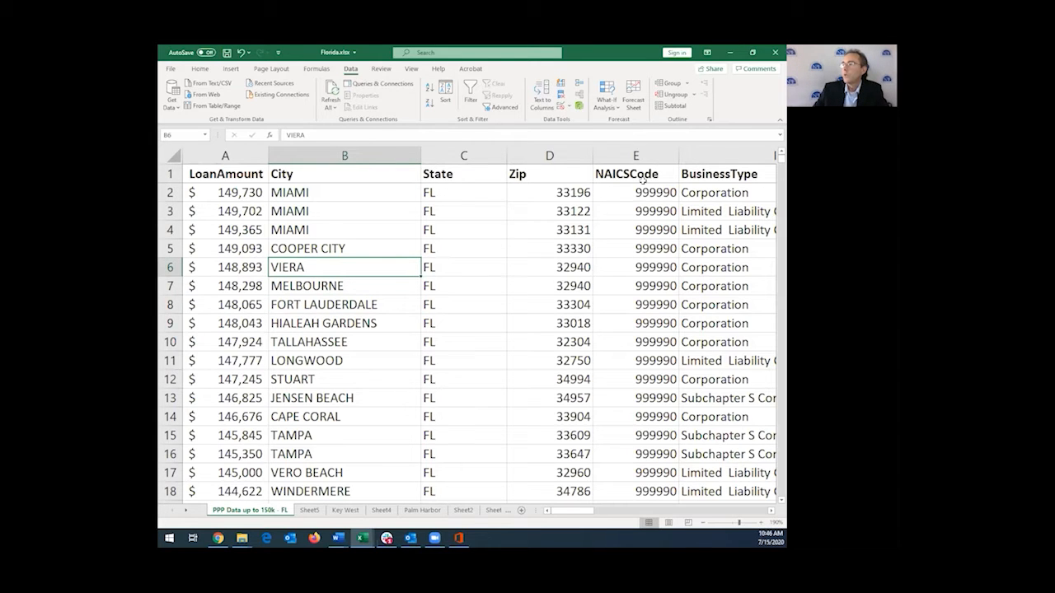
- Review the NAICSCode and LoanAmount values, check the last row of the loan data, and return to its first row
{"action": "left_click_drag", "start_coordinate": [640, 196], "coordinate": [627, 273]}
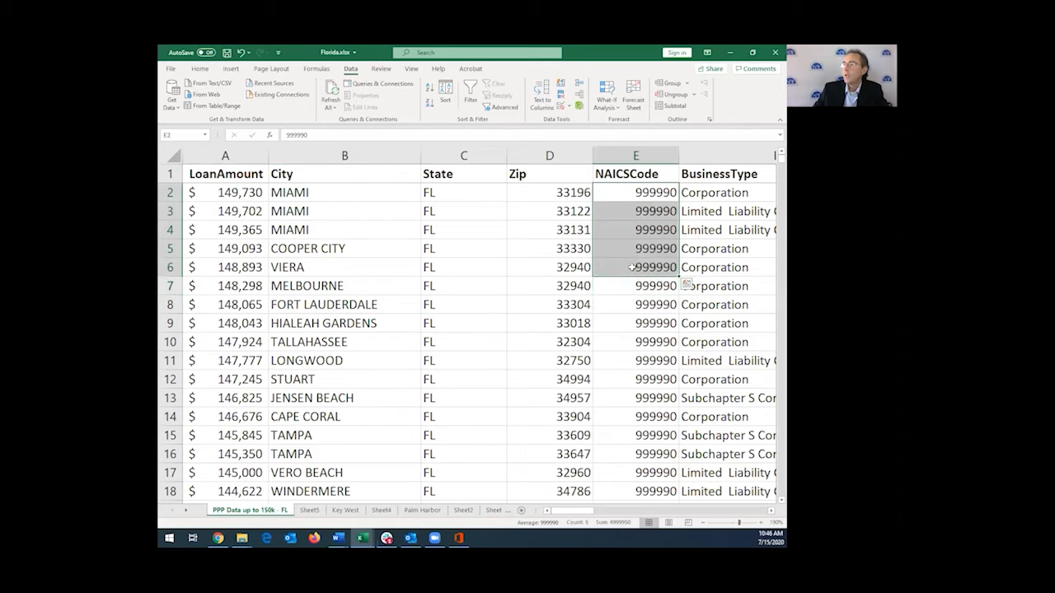
{"action": "left_click", "coordinate": [631, 268]}
{"action": "left_click_drag", "start_coordinate": [240, 192], "coordinate": [235, 282]}
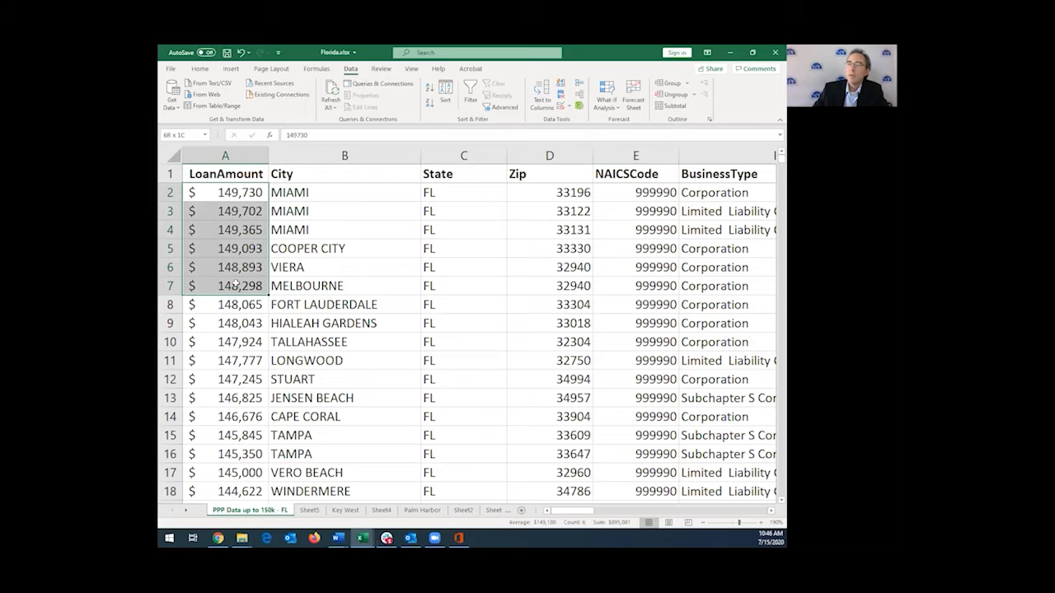
{"action": "left_click", "coordinate": [235, 284]}
{"action": "left_click", "coordinate": [397, 293]}
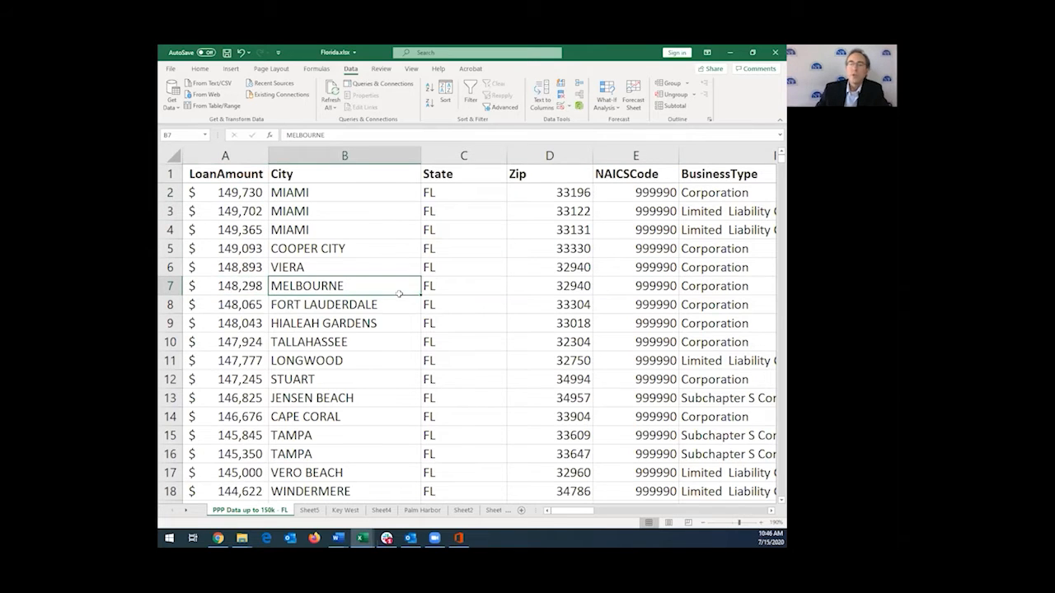
{"action": "key", "text": "ctrl+Down"}
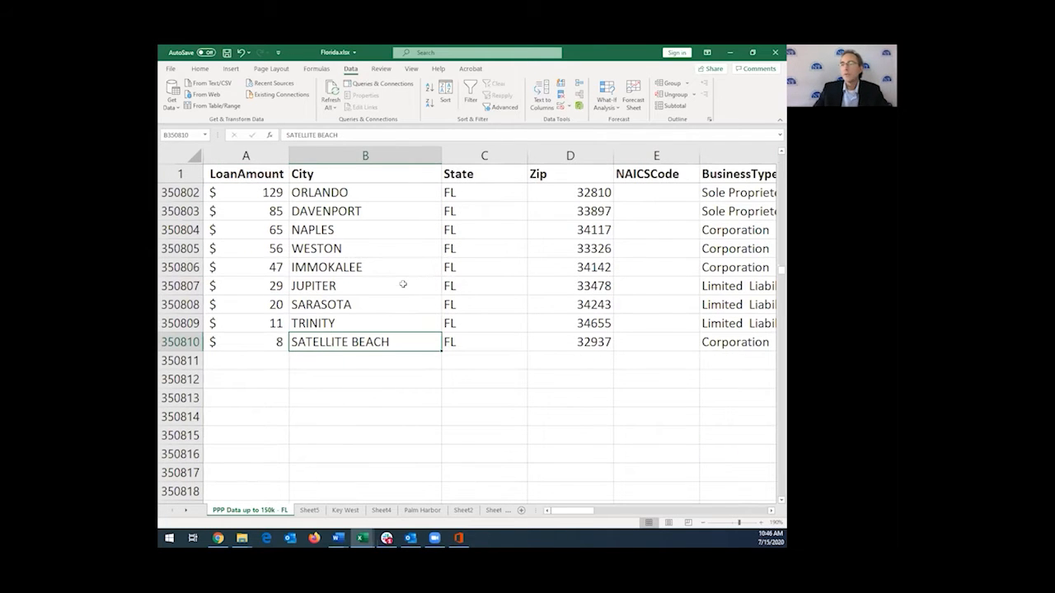
{"action": "key", "text": "ctrl+Home"}
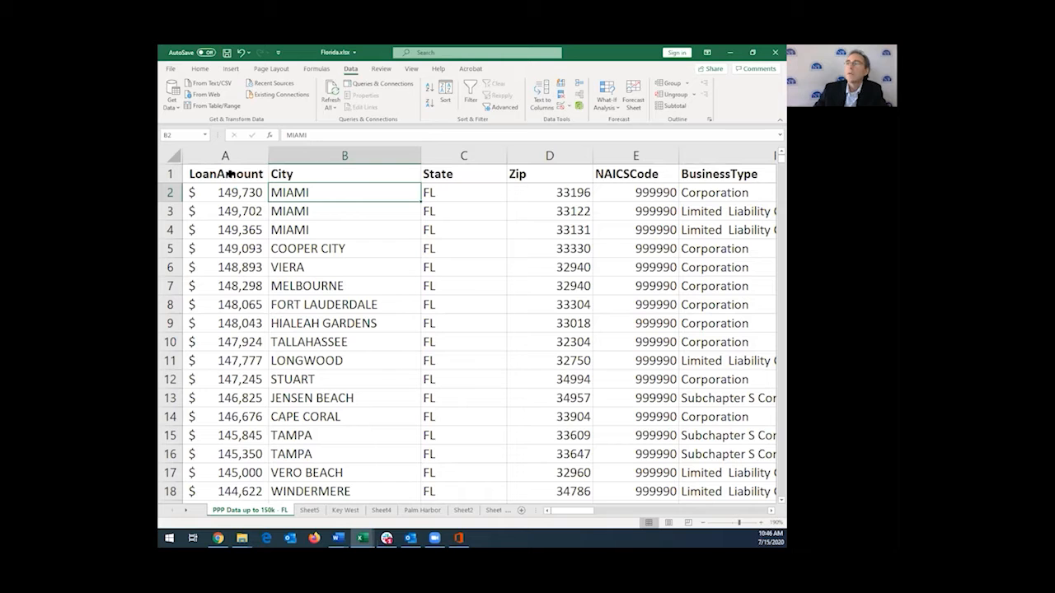
{"action": "left_click", "coordinate": [231, 70]}
{"action": "left_click", "coordinate": [177, 91]}
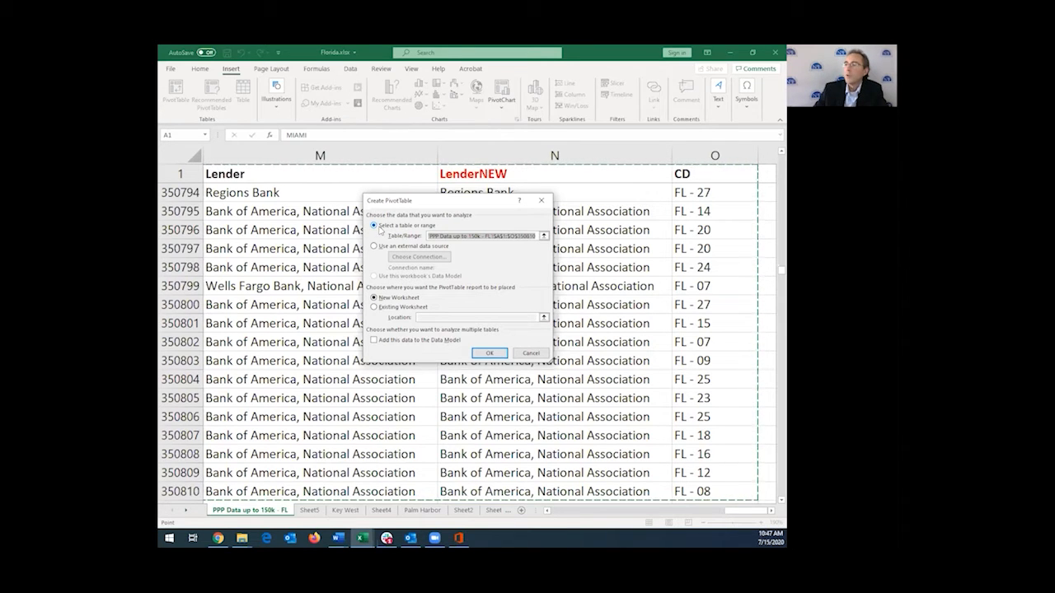
{"action": "left_click", "coordinate": [463, 237]}
{"action": "key", "text": "Left"}
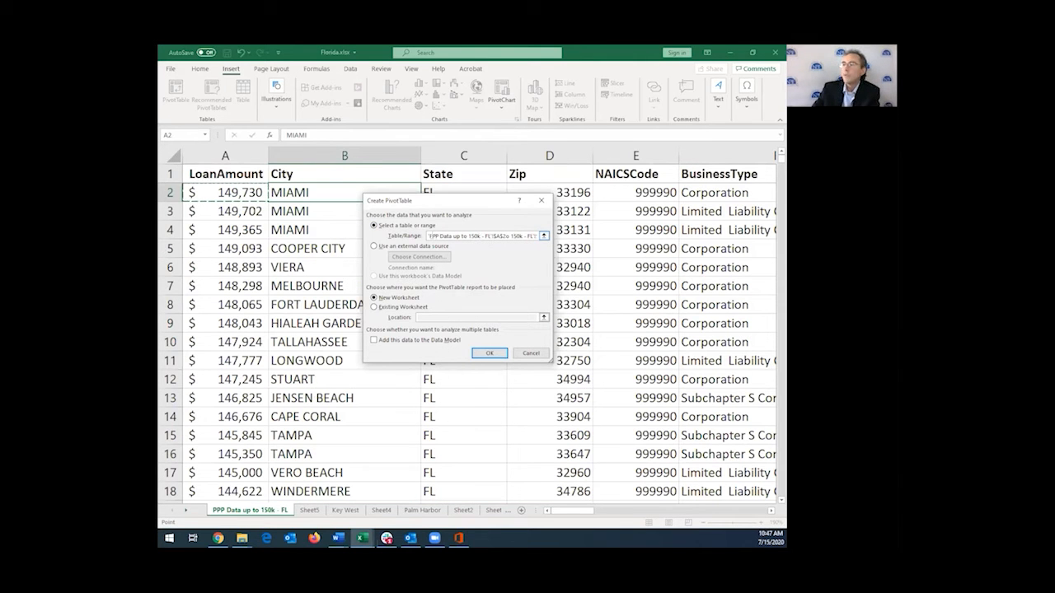
{"action": "left_click", "coordinate": [430, 238]}
{"action": "left_click_drag", "start_coordinate": [492, 236], "coordinate": [505, 236]}
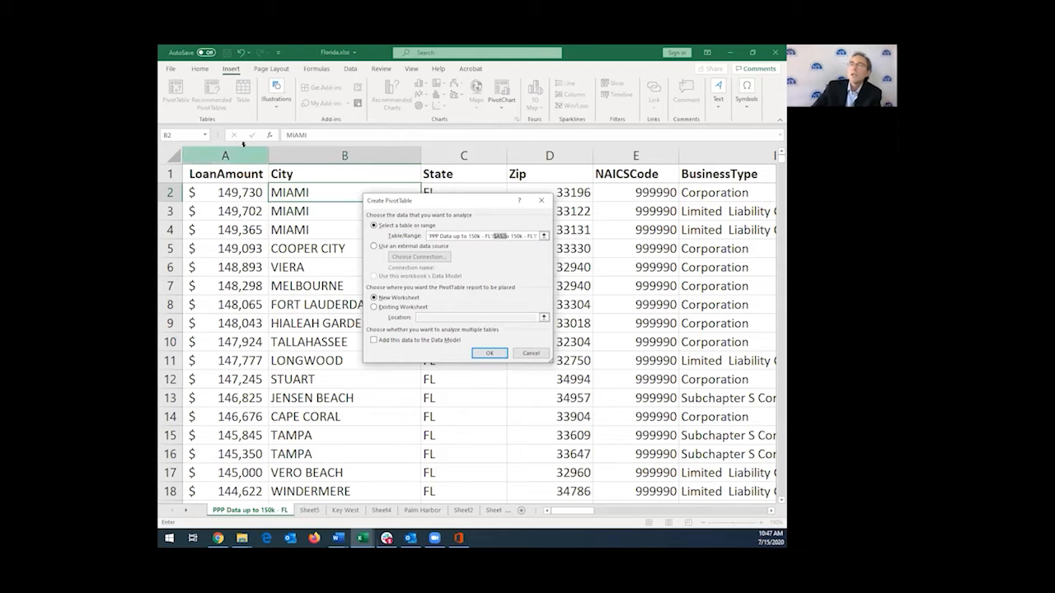
{"action": "left_click", "coordinate": [519, 236]}
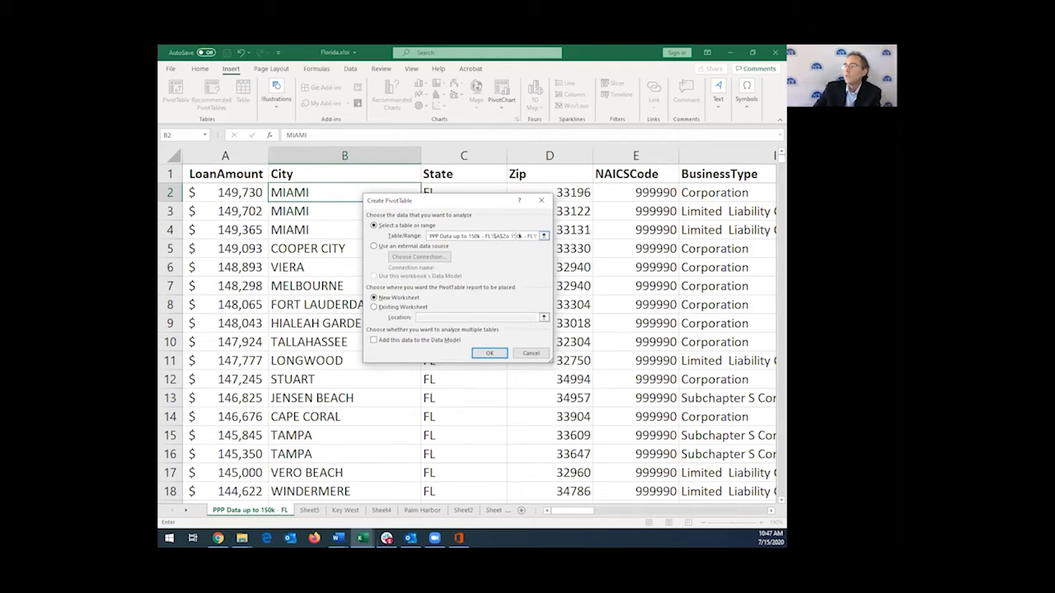
{"action": "key", "text": "Right"}
{"action": "key", "text": "Right"}
{"action": "key", "text": "Right"}
{"action": "key", "text": "Right"}
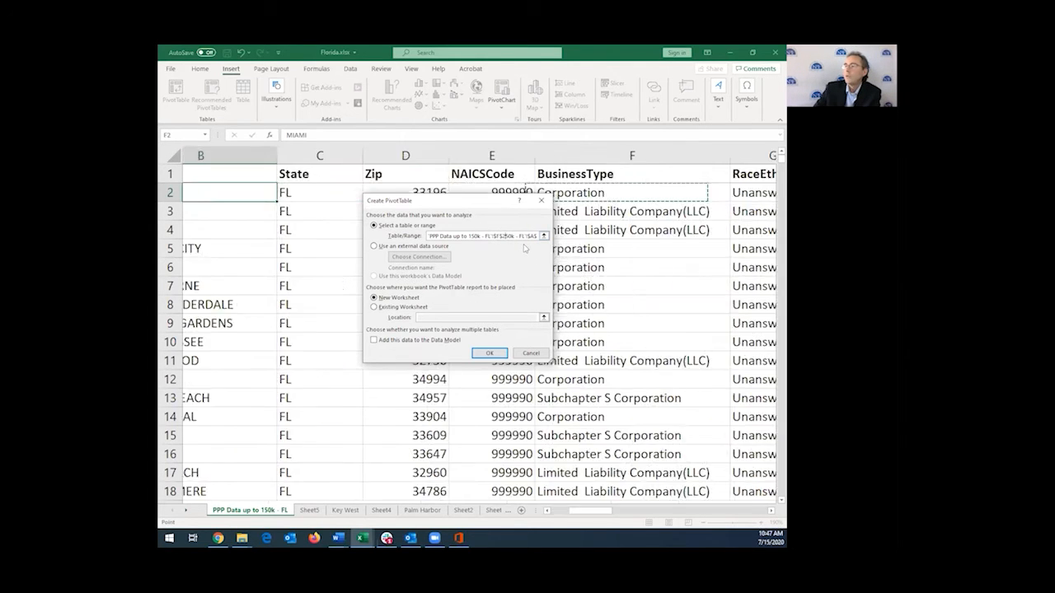
{"action": "key", "text": "Left"}
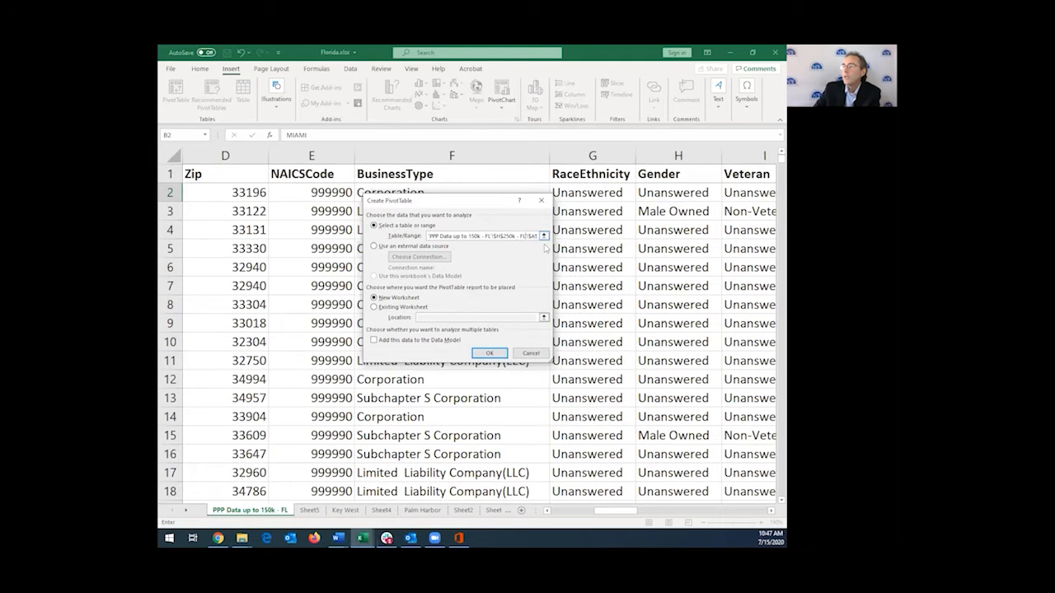
{"action": "key", "text": "Right"}
{"action": "key", "text": "Right"}
{"action": "key", "text": "Right"}
{"action": "key", "text": "Right"}
{"action": "key", "text": "Right"}
{"action": "key", "text": "Right"}
{"action": "key", "text": "Left"}
{"action": "key", "text": "Left"}
{"action": "key", "text": "Left"}
{"action": "key", "text": "Left"}
{"action": "key", "text": "Left"}
{"action": "key", "text": "Left"}
{"action": "key", "text": "Left"}
{"action": "key", "text": "Left"}
{"action": "key", "text": "Left"}
{"action": "key", "text": "Left"}
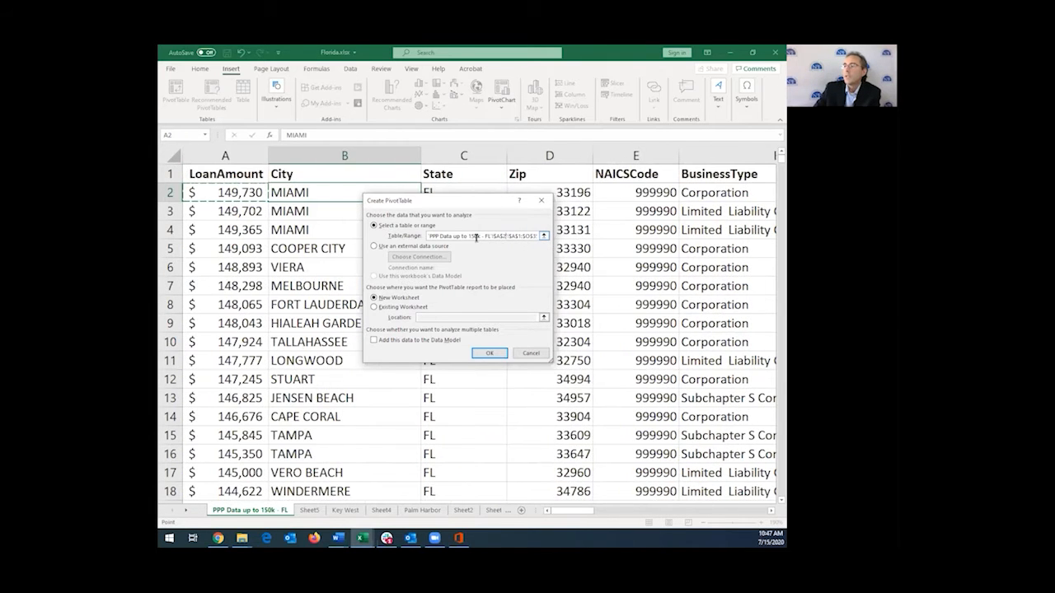
{"action": "left_click", "coordinate": [535, 351]}
- Insert a PivotTable based on the full range of Florida loan data, placed on a new worksheet
{"action": "left_click", "coordinate": [466, 287]}
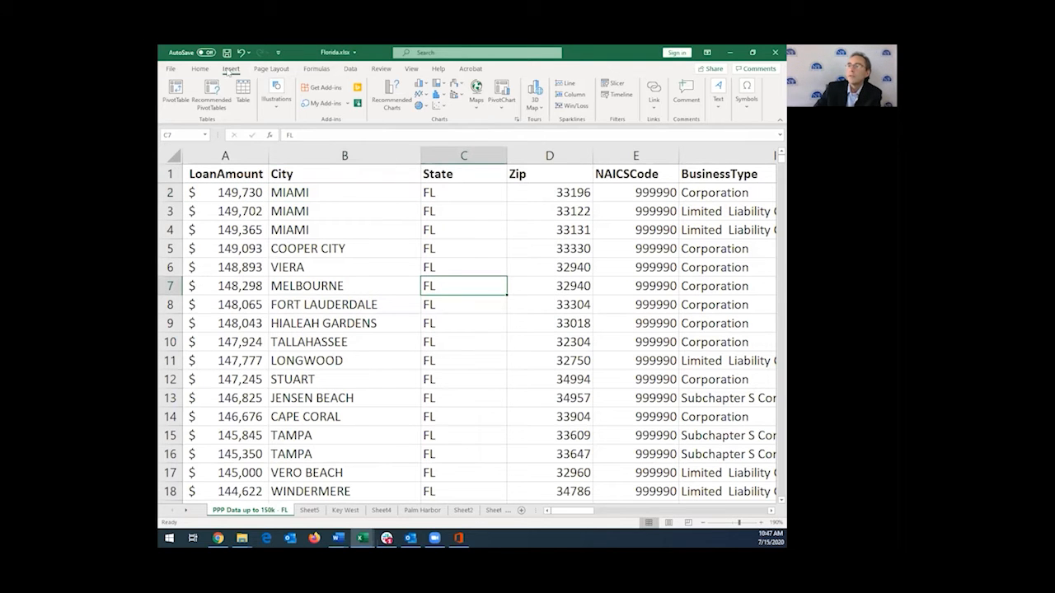
{"action": "left_click", "coordinate": [175, 91]}
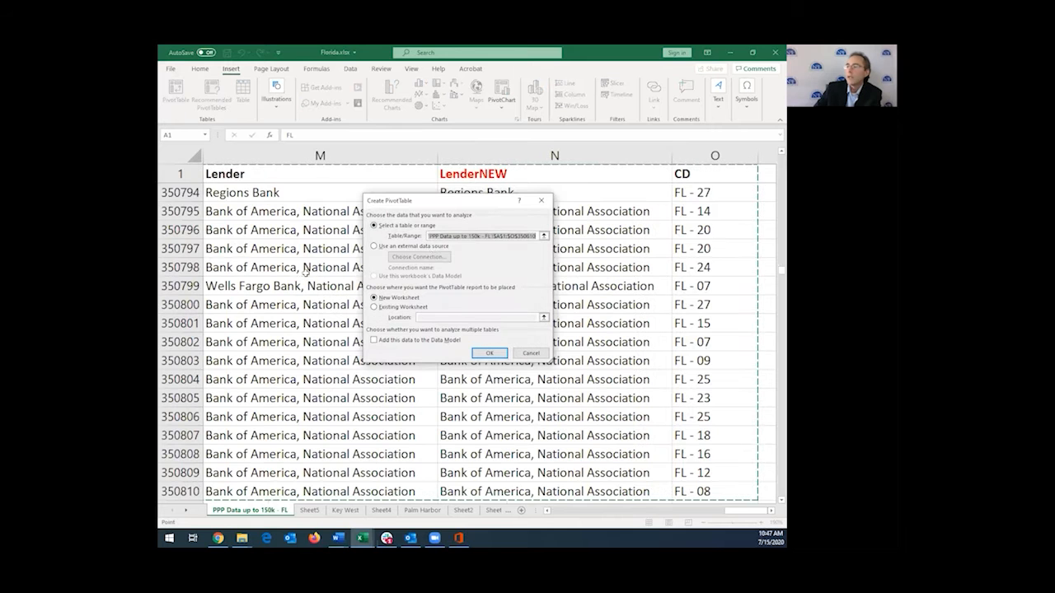
{"action": "left_click", "coordinate": [492, 355]}
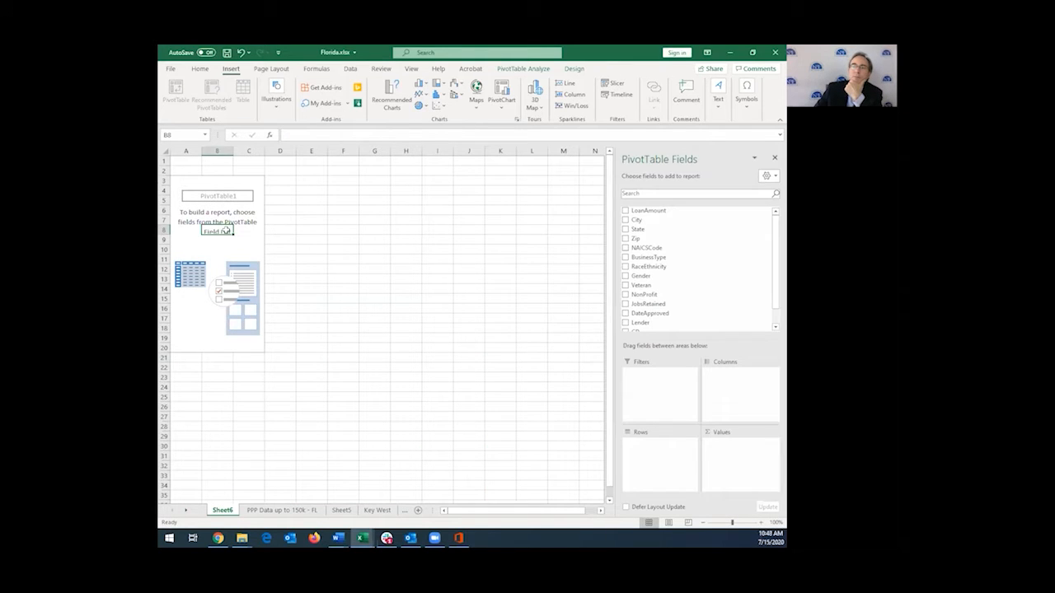
- Build the PivotTable with NAICSCode as the row field and the sum of LoanAmount as the value field
{"action": "double_click", "coordinate": [338, 246]}
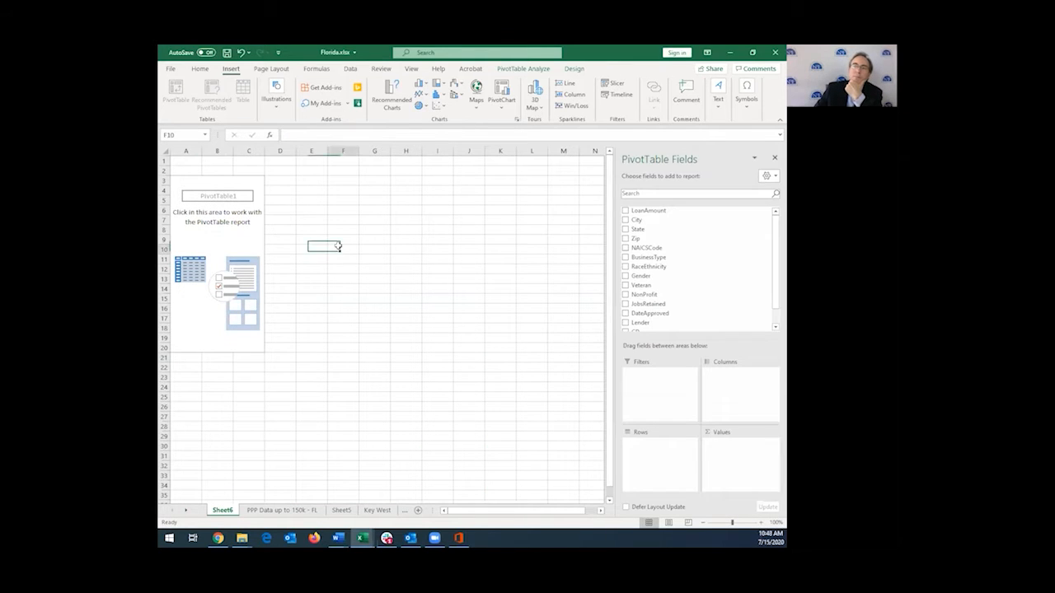
{"action": "left_click", "coordinate": [762, 522]}
{"action": "left_click", "coordinate": [762, 522]}
{"action": "left_click", "coordinate": [762, 522]}
{"action": "left_click", "coordinate": [762, 522]}
{"action": "left_click", "coordinate": [763, 522]}
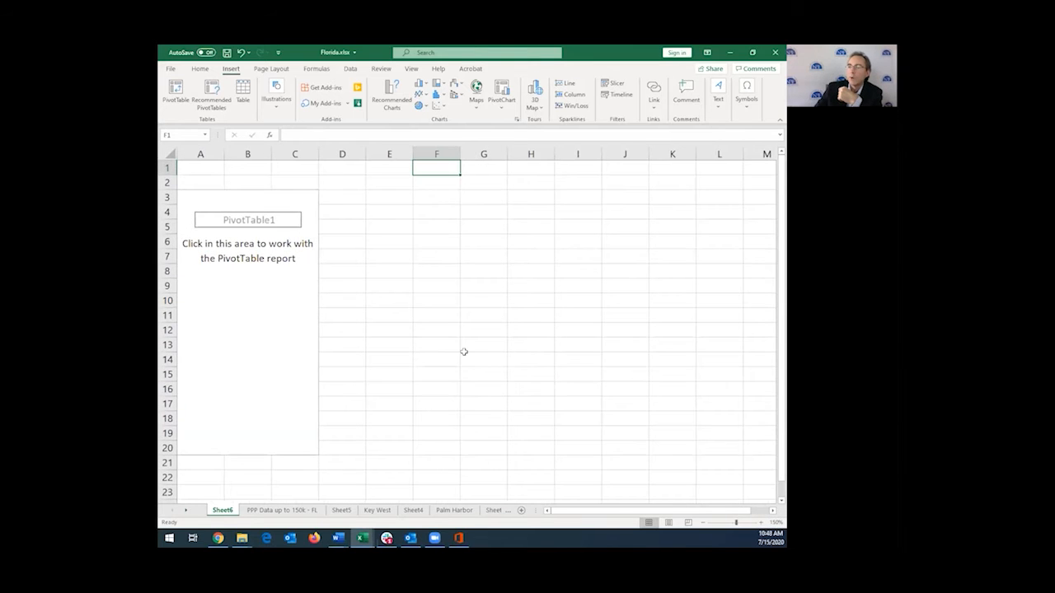
{"action": "scroll", "coordinate": [242, 287], "scroll_direction": "down", "scroll_amount": 1}
{"action": "left_click", "coordinate": [242, 285]}
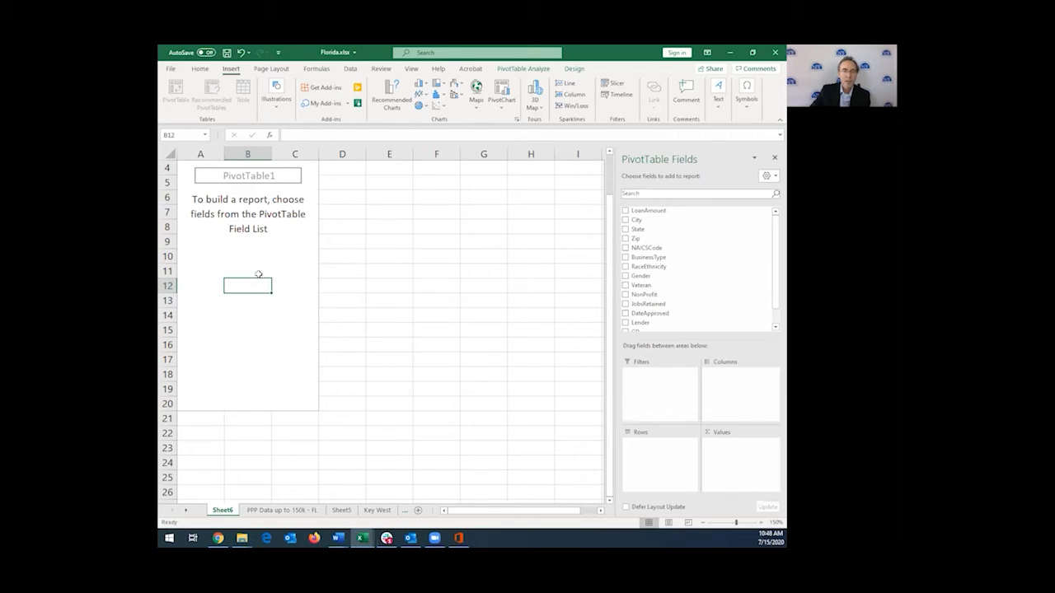
{"action": "left_click", "coordinate": [625, 248]}
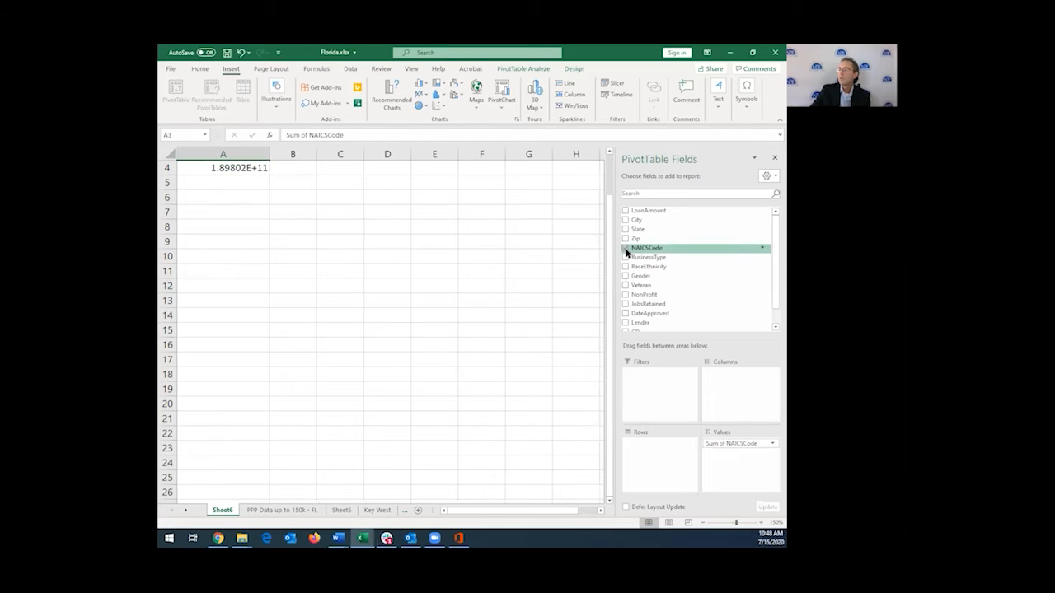
{"action": "left_click", "coordinate": [625, 210]}
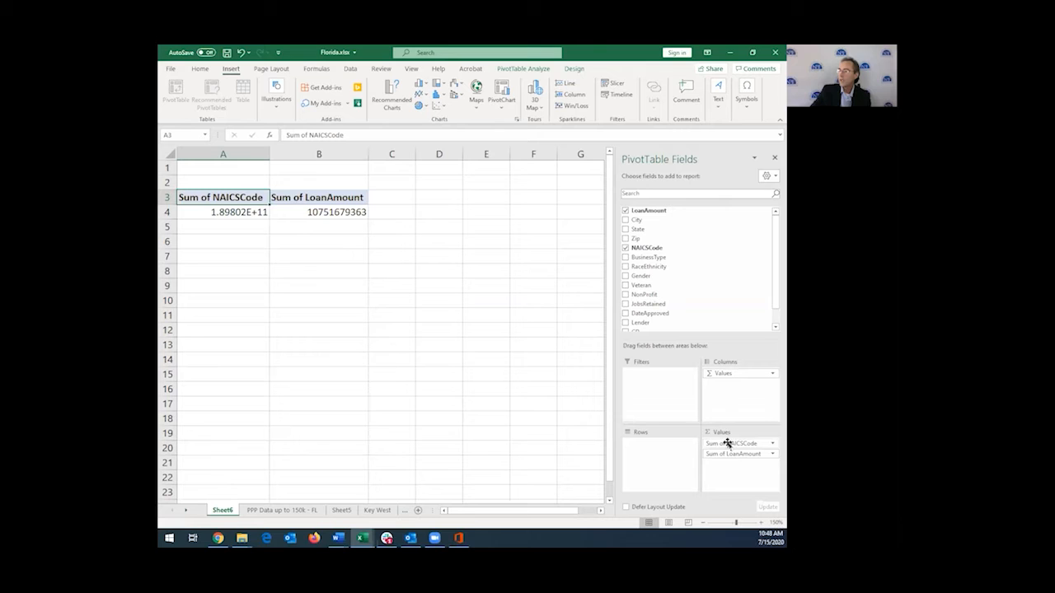
{"action": "left_click_drag", "start_coordinate": [741, 447], "coordinate": [642, 460]}
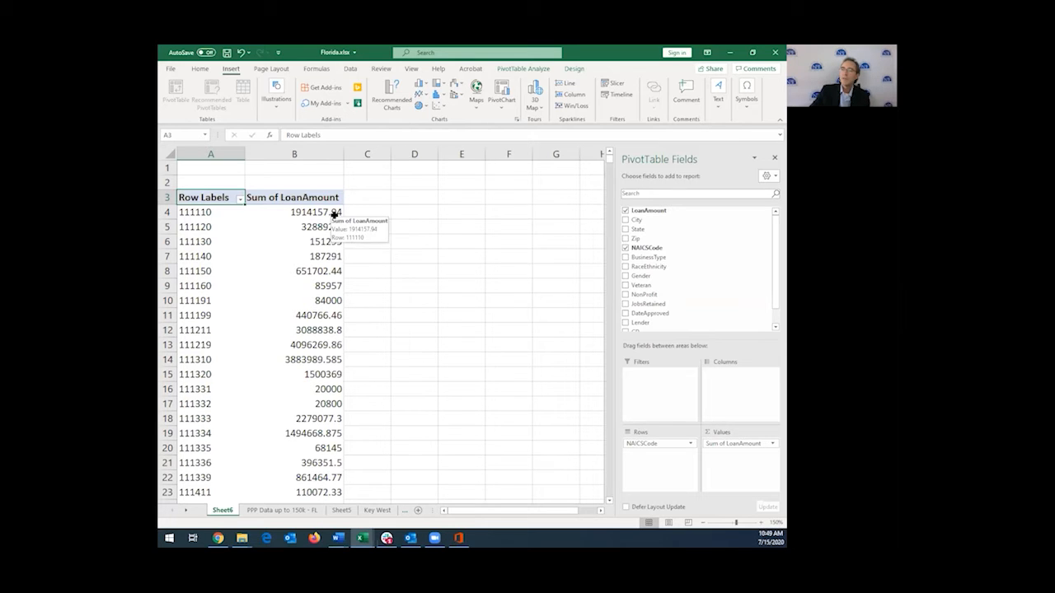
- Format the Sum of LoanAmount column as Accounting with no decimal places
{"action": "left_click", "coordinate": [302, 155]}
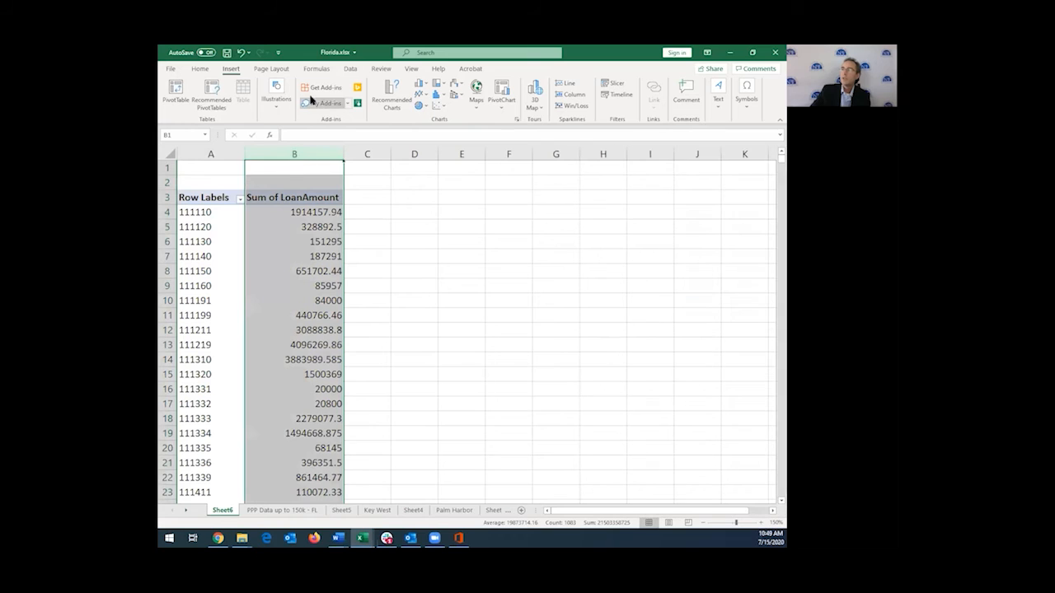
{"action": "left_click", "coordinate": [204, 71]}
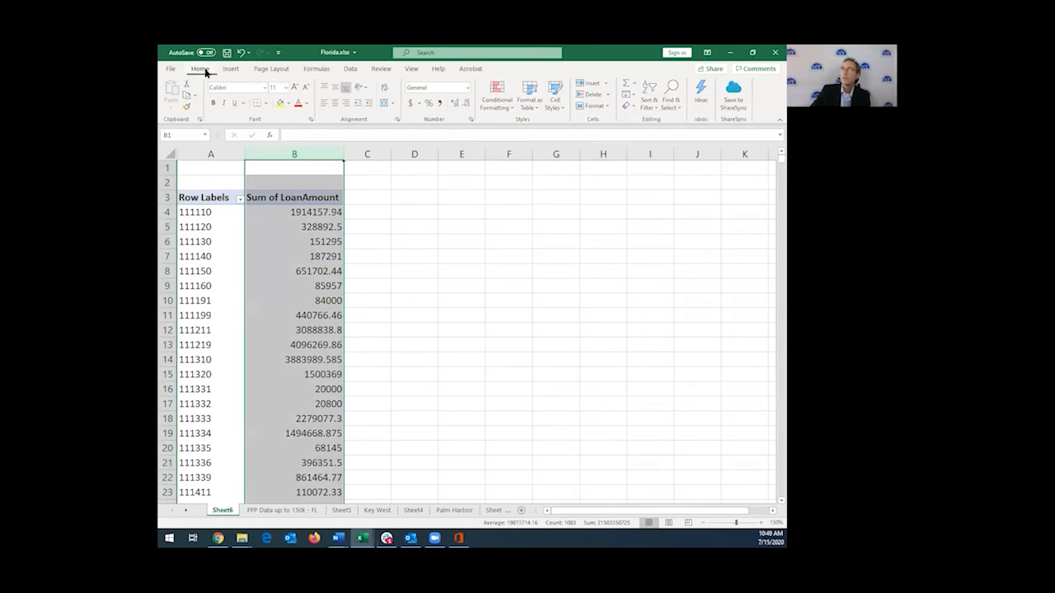
{"action": "left_click", "coordinate": [412, 104]}
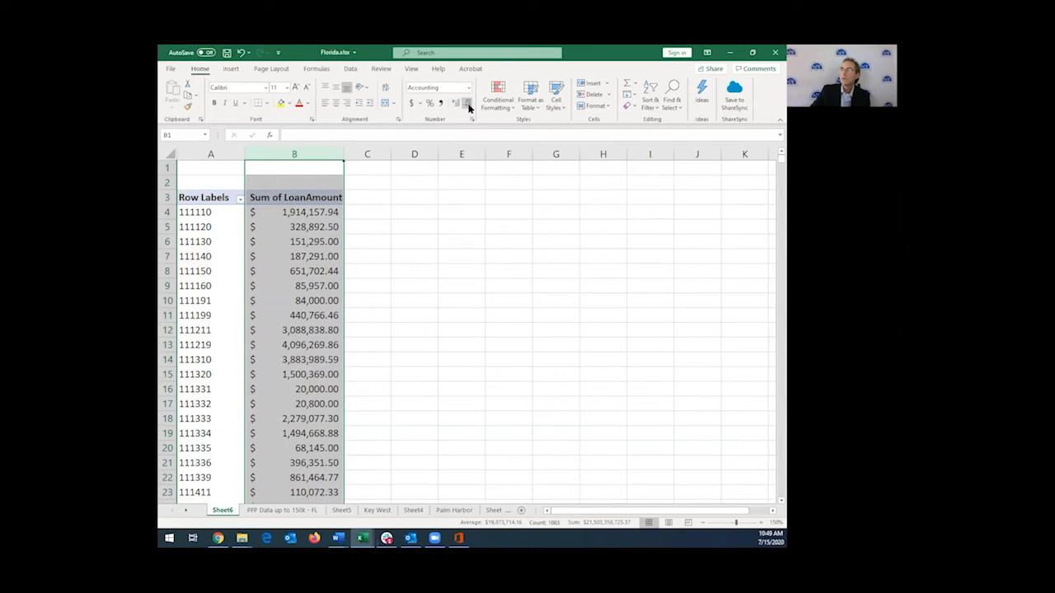
{"action": "left_click", "coordinate": [467, 103]}
{"action": "left_click", "coordinate": [467, 103]}
{"action": "left_click", "coordinate": [302, 241]}
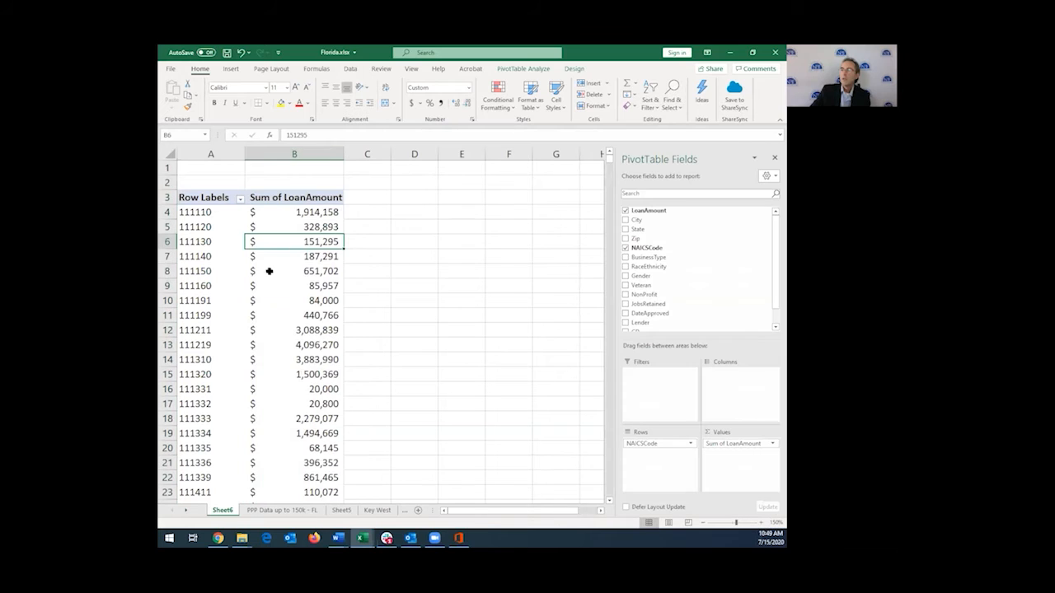
- Sort the PivotTable by the sum of LoanAmount from largest to smallest
{"action": "left_click", "coordinate": [278, 211]}
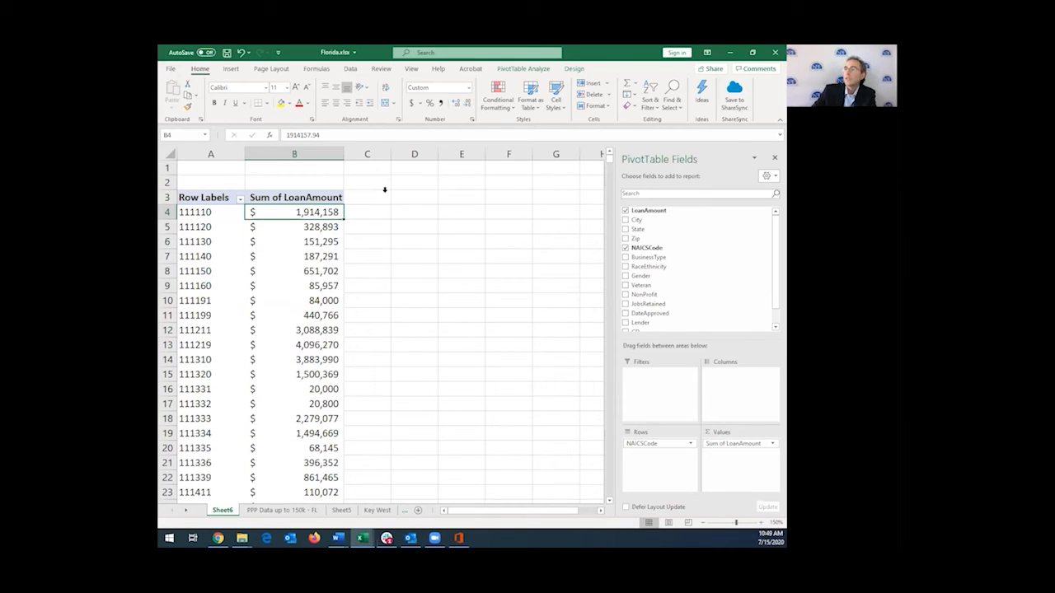
{"action": "left_click", "coordinate": [353, 69]}
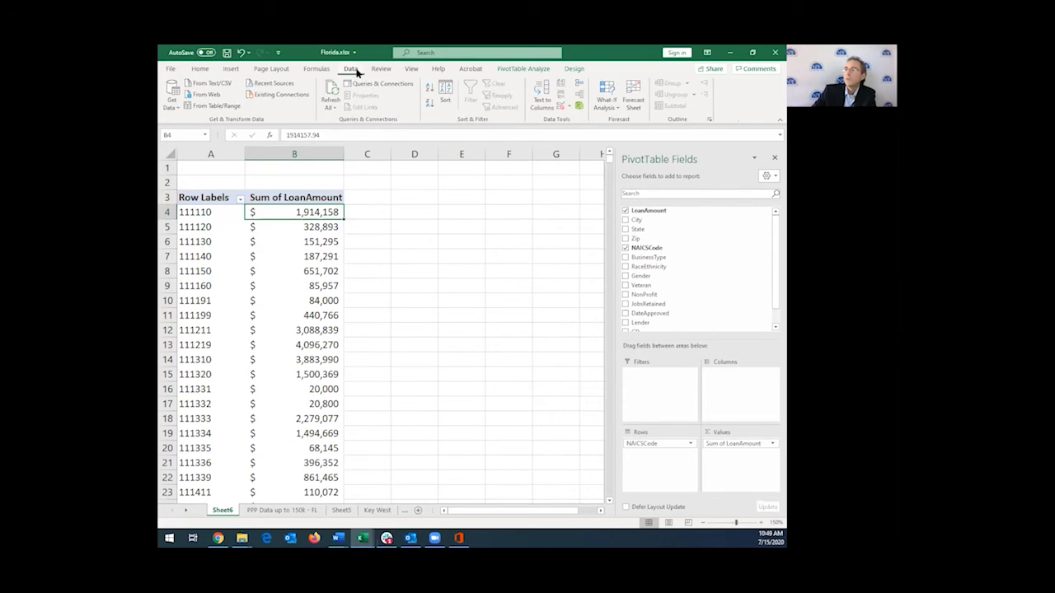
{"action": "left_click", "coordinate": [430, 103]}
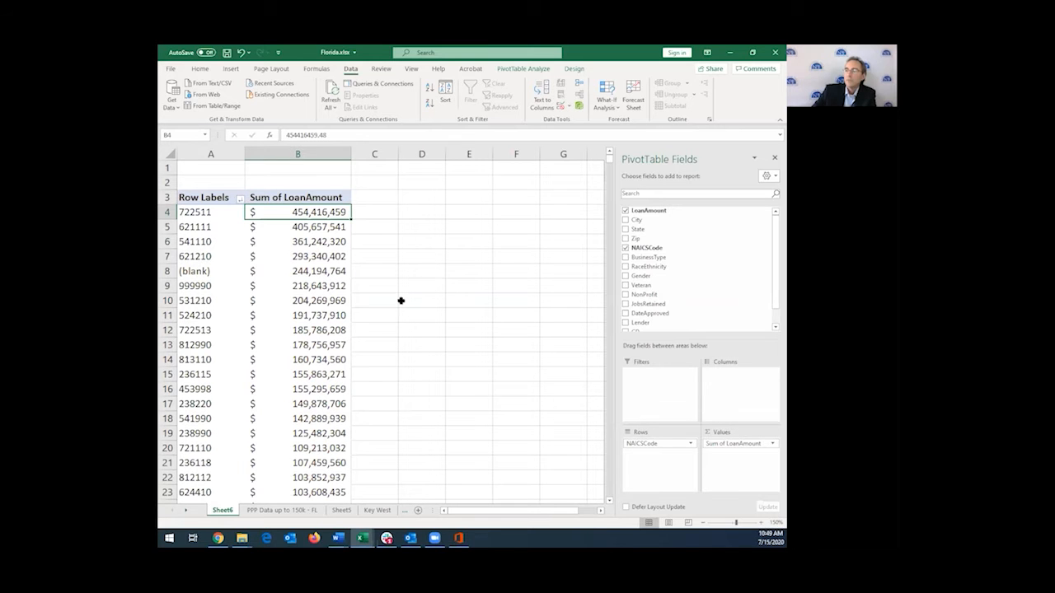
- Examine which NAICS codes head the sorted PivotTable and their loan totals
{"action": "left_click", "coordinate": [216, 214]}
{"action": "left_click", "coordinate": [286, 218]}
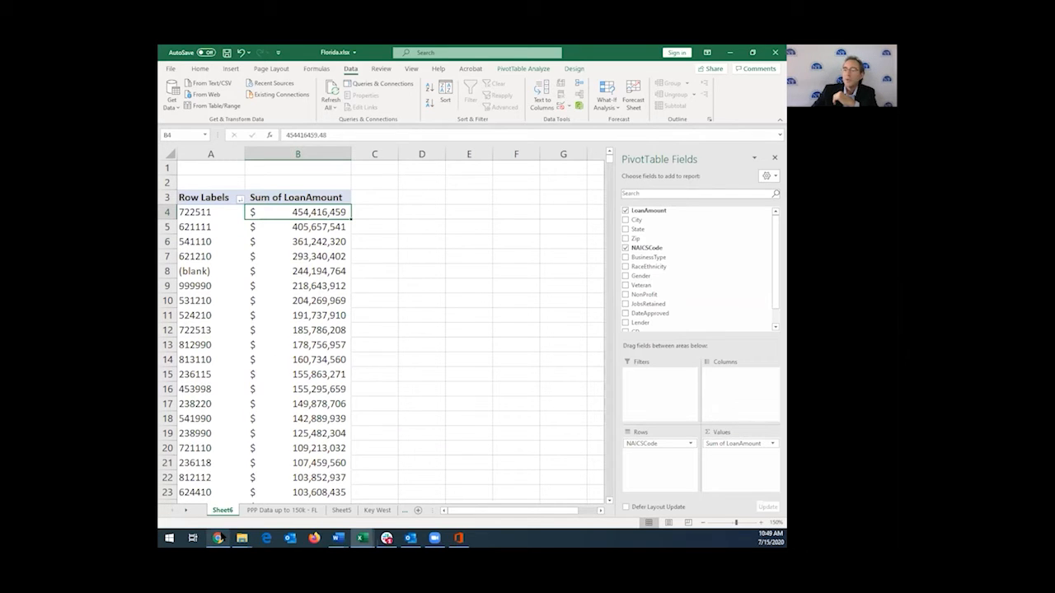
{"action": "mouse_move", "coordinate": [360, 537]}
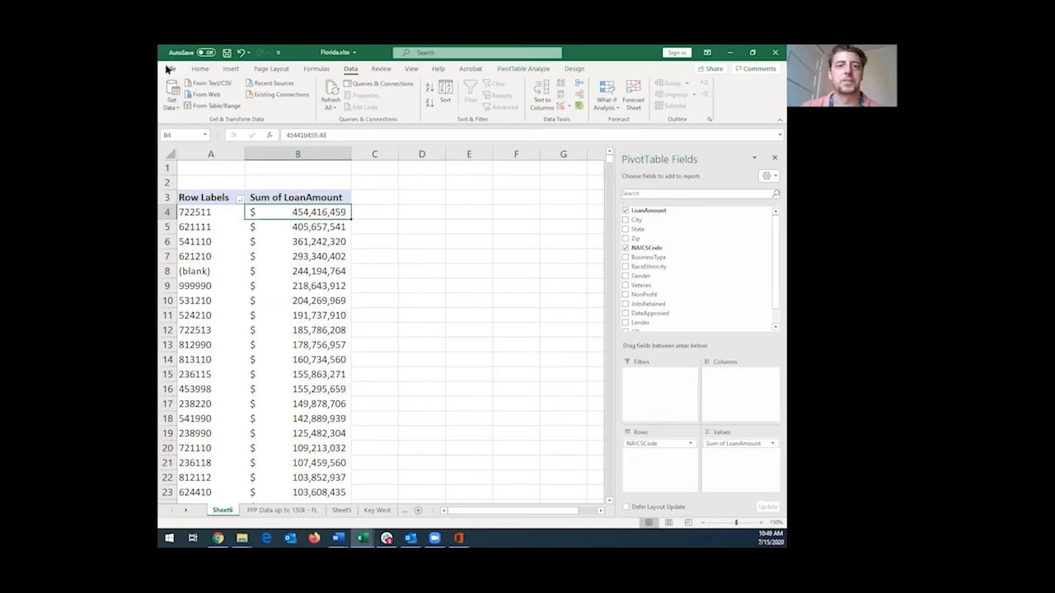
{"action": "left_click", "coordinate": [367, 214]}
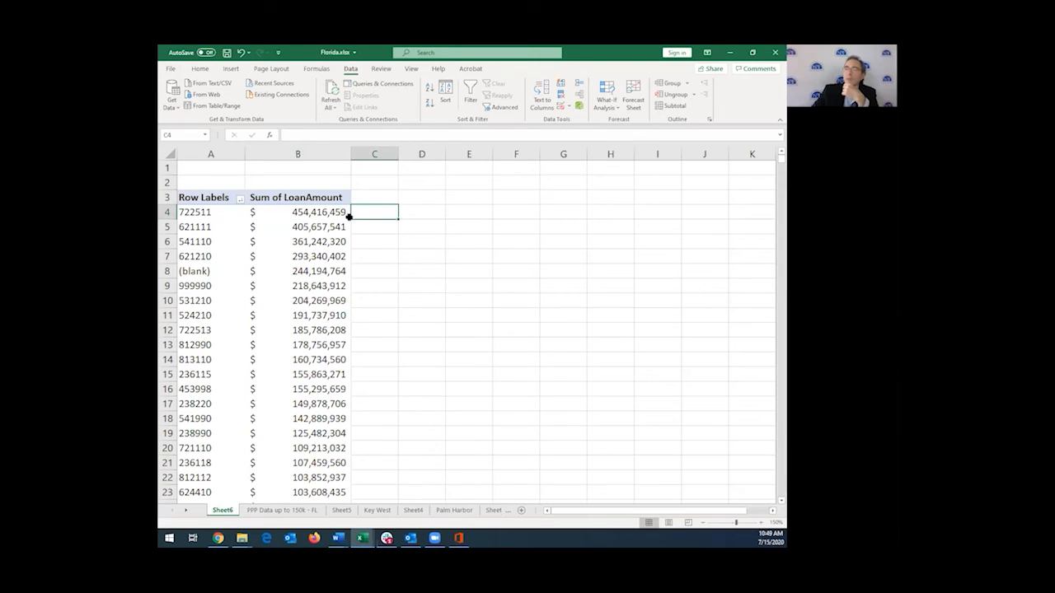
{"action": "left_click", "coordinate": [322, 213]}
{"action": "scroll", "coordinate": [241, 249], "scroll_direction": "down", "scroll_amount": 1}
{"action": "scroll", "coordinate": [240, 249], "scroll_direction": "up", "scroll_amount": 1}
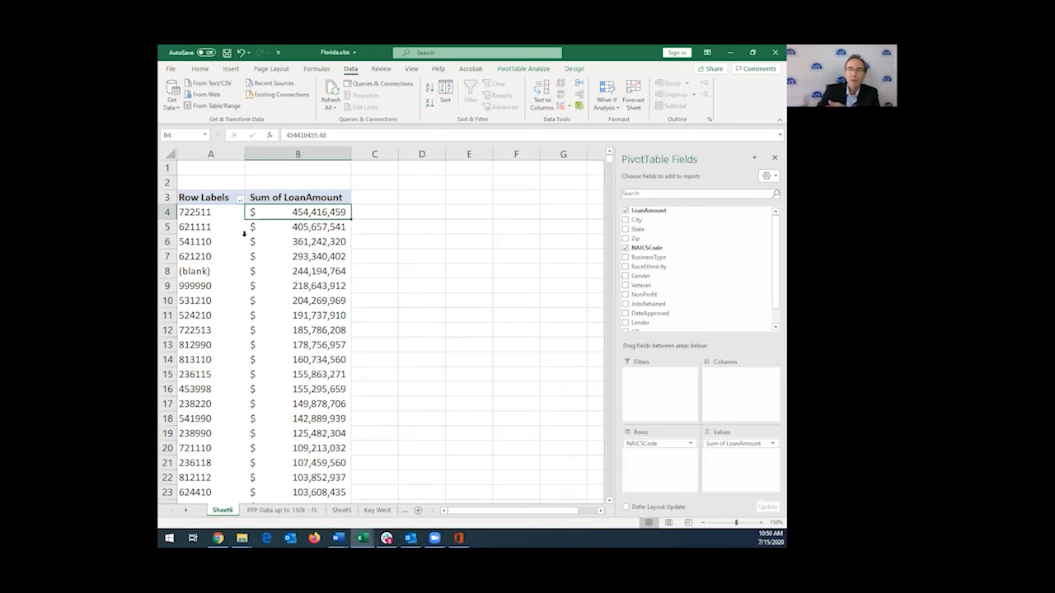
{"action": "left_click", "coordinate": [272, 226]}
{"action": "left_click", "coordinate": [267, 212]}
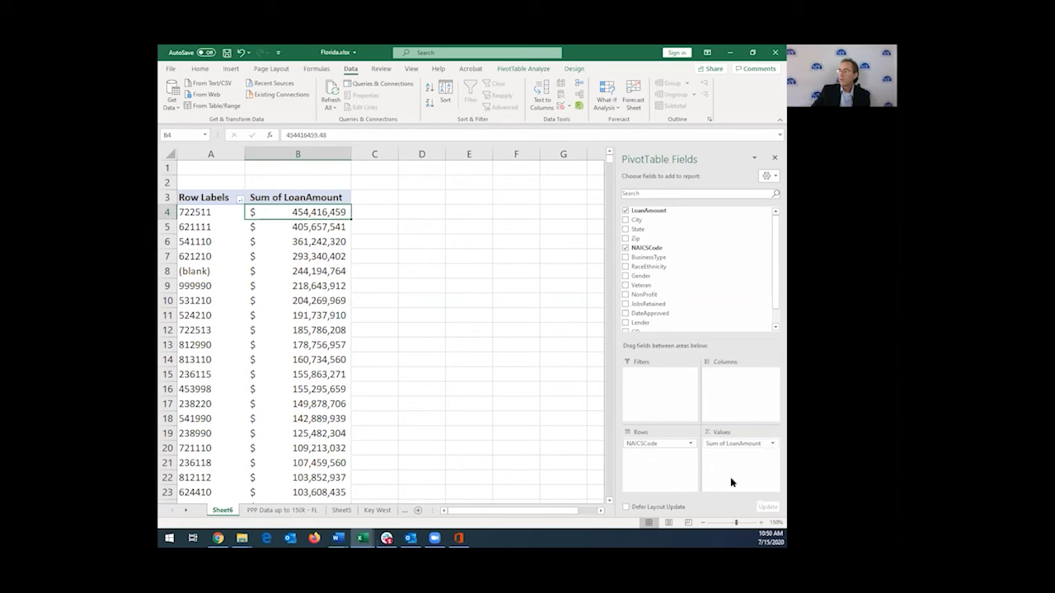
- Open the value field settings for Sum of LoanAmount and look through the available summary functions, including Count, Average, Max and Min
{"action": "left_click", "coordinate": [772, 444]}
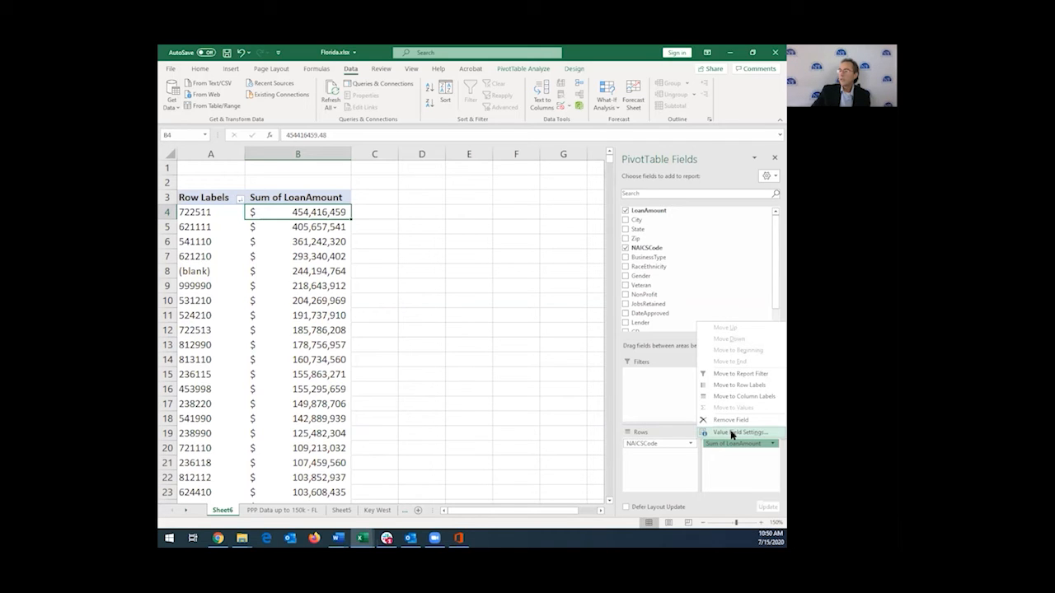
{"action": "left_click", "coordinate": [731, 434]}
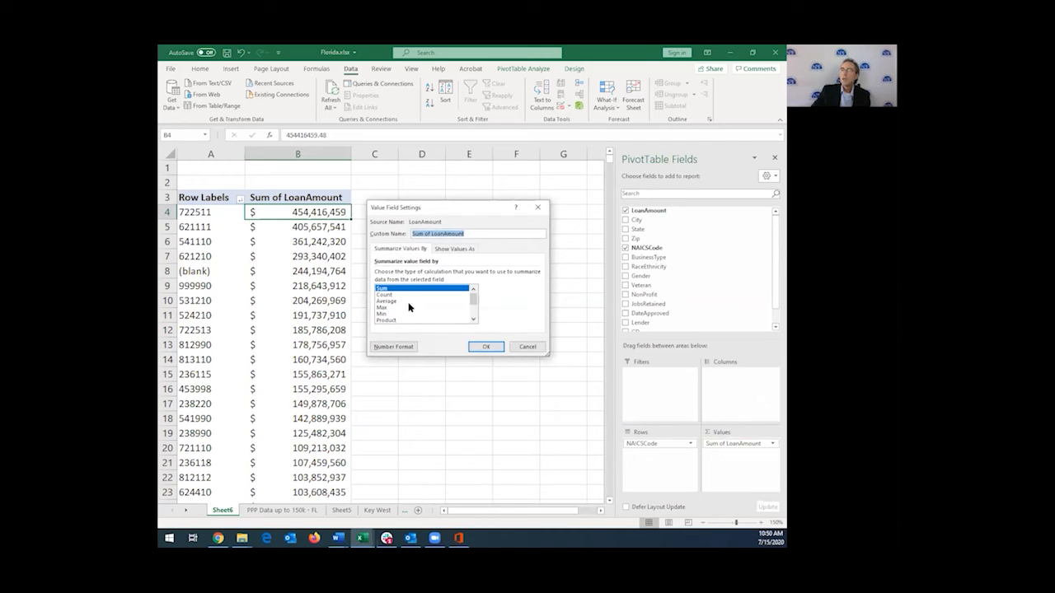
{"action": "left_click", "coordinate": [405, 302]}
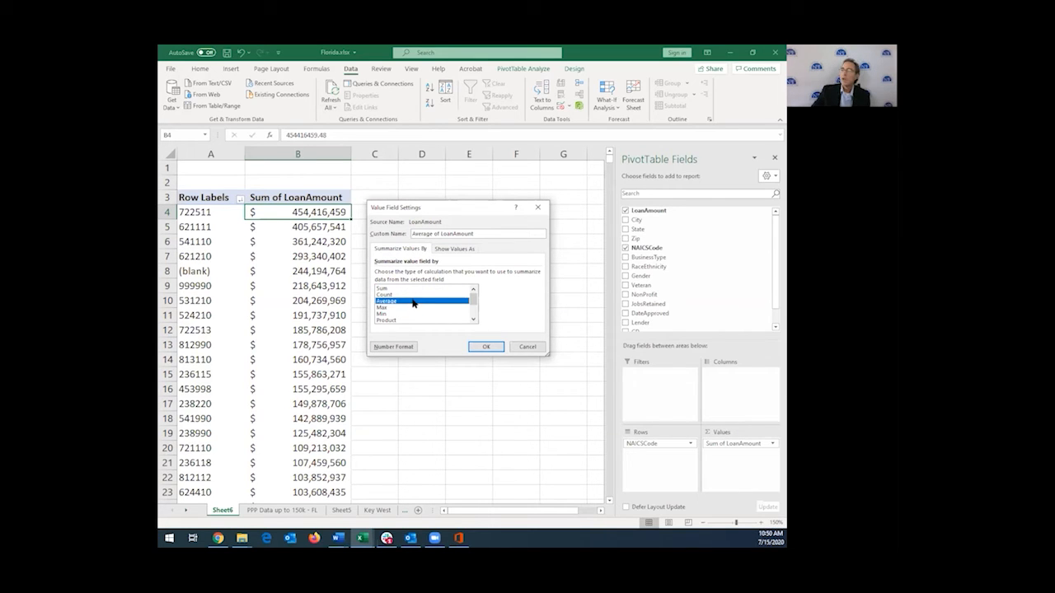
{"action": "left_click", "coordinate": [410, 295]}
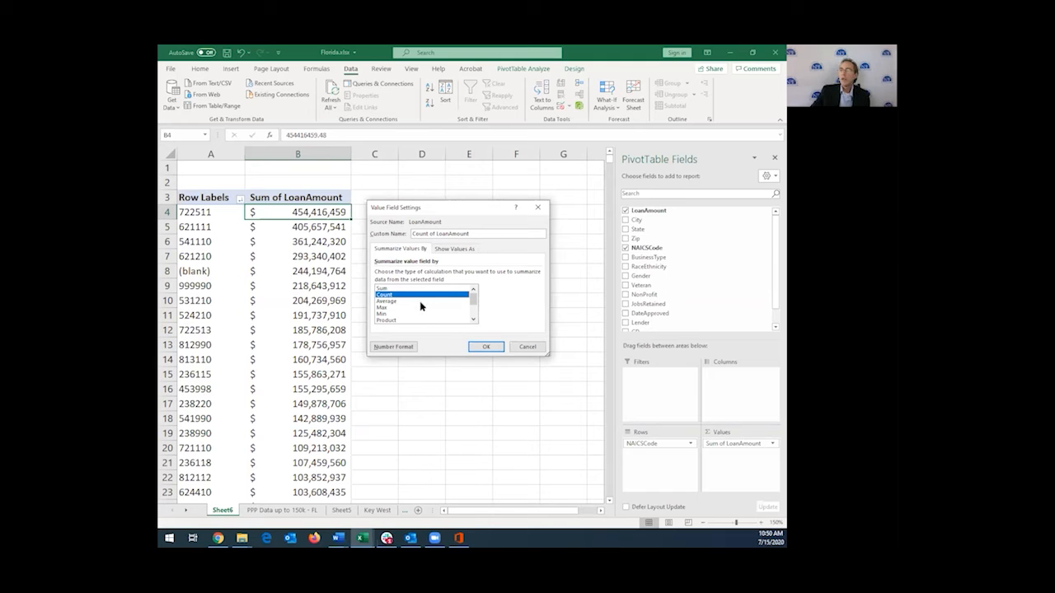
{"action": "left_click", "coordinate": [426, 302]}
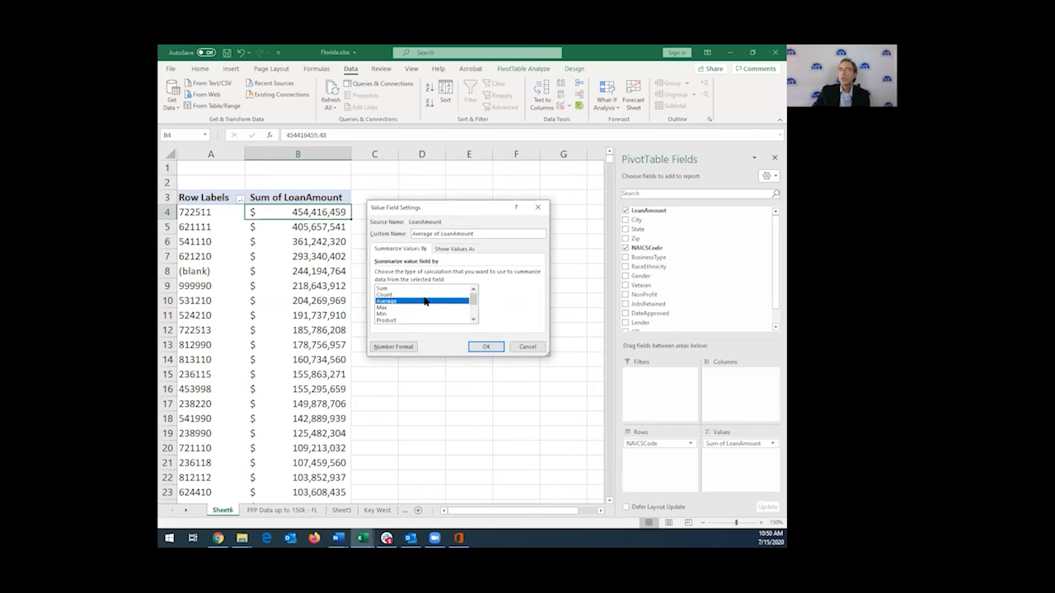
{"action": "left_click", "coordinate": [406, 307]}
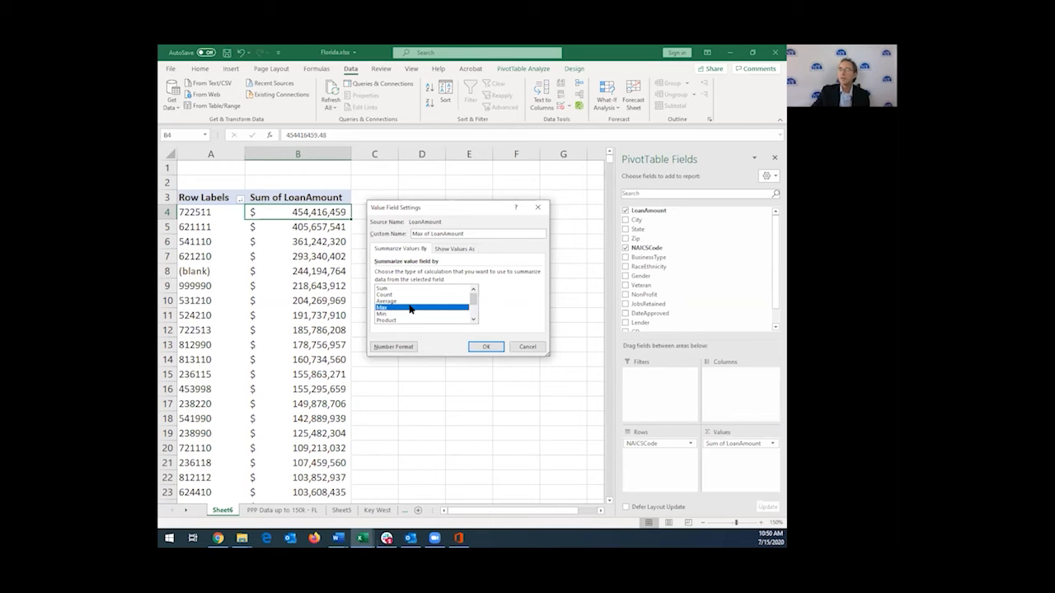
{"action": "left_click", "coordinate": [412, 314]}
{"action": "left_click", "coordinate": [474, 321]}
{"action": "left_click", "coordinate": [474, 322]}
{"action": "left_click", "coordinate": [474, 321]}
{"action": "left_click", "coordinate": [474, 321]}
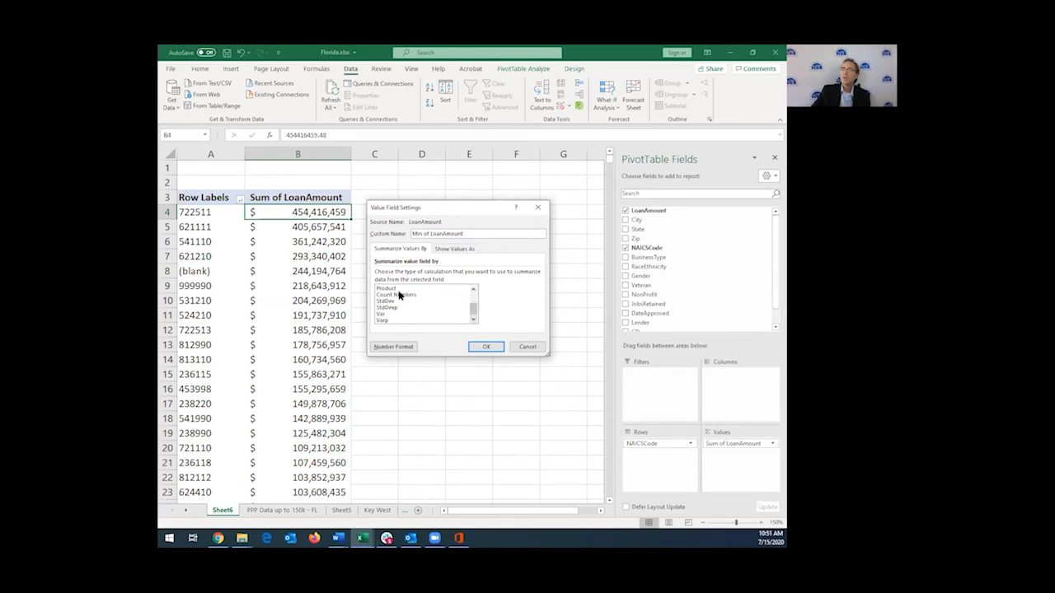
- Summarize the LoanAmount value field by Average and apply the setting
{"action": "left_click", "coordinate": [473, 289]}
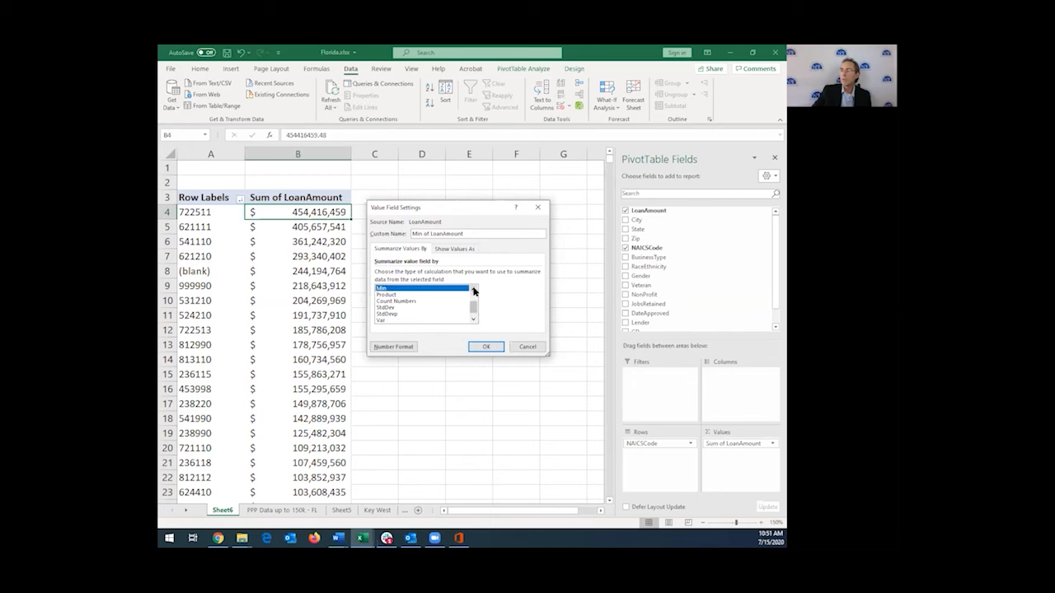
{"action": "left_click", "coordinate": [474, 289]}
{"action": "left_click", "coordinate": [474, 289]}
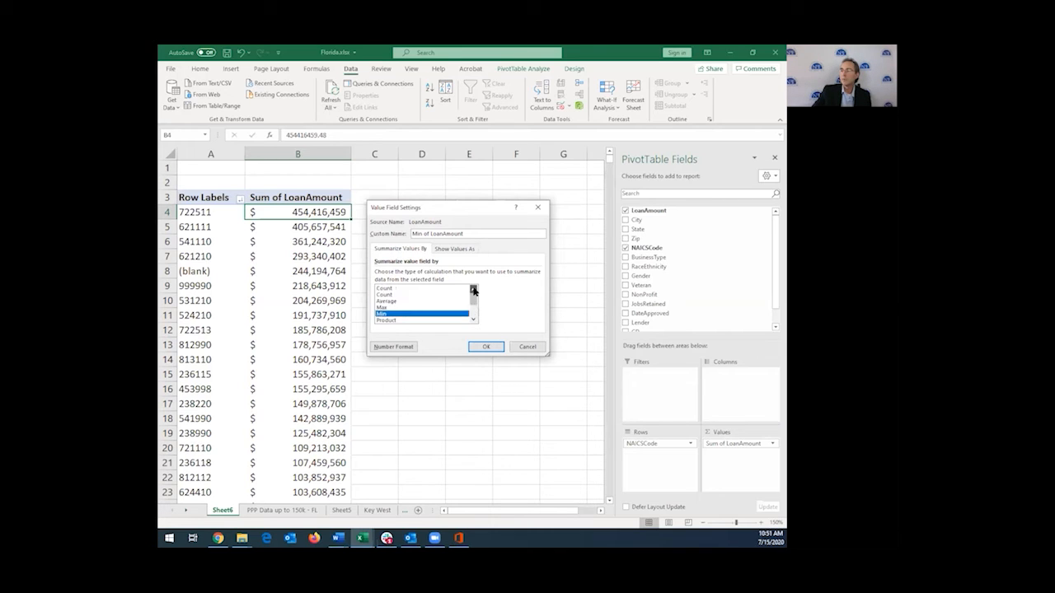
{"action": "left_click", "coordinate": [402, 302]}
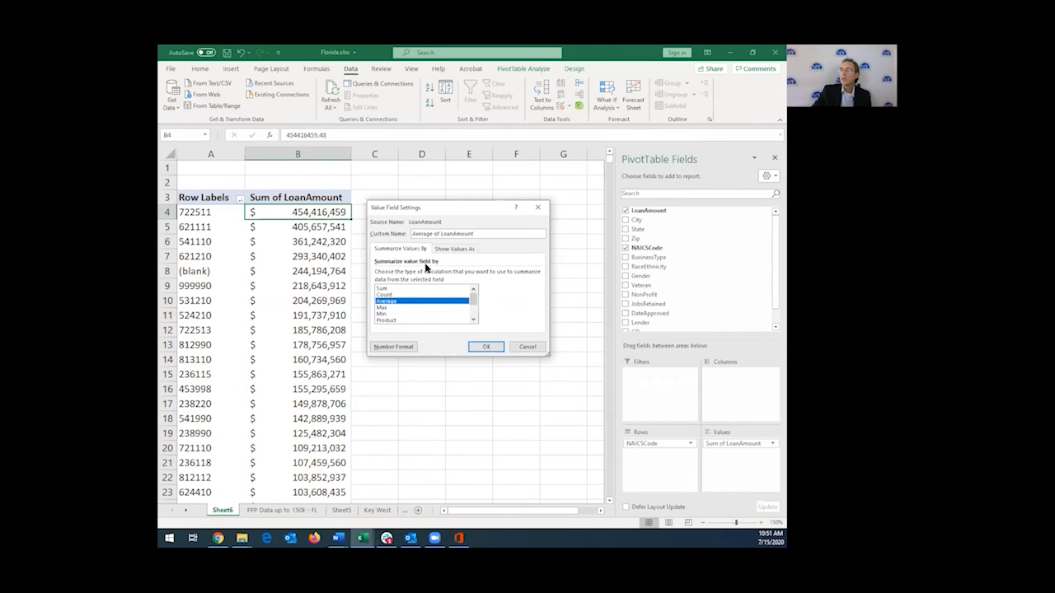
{"action": "left_click", "coordinate": [484, 346]}
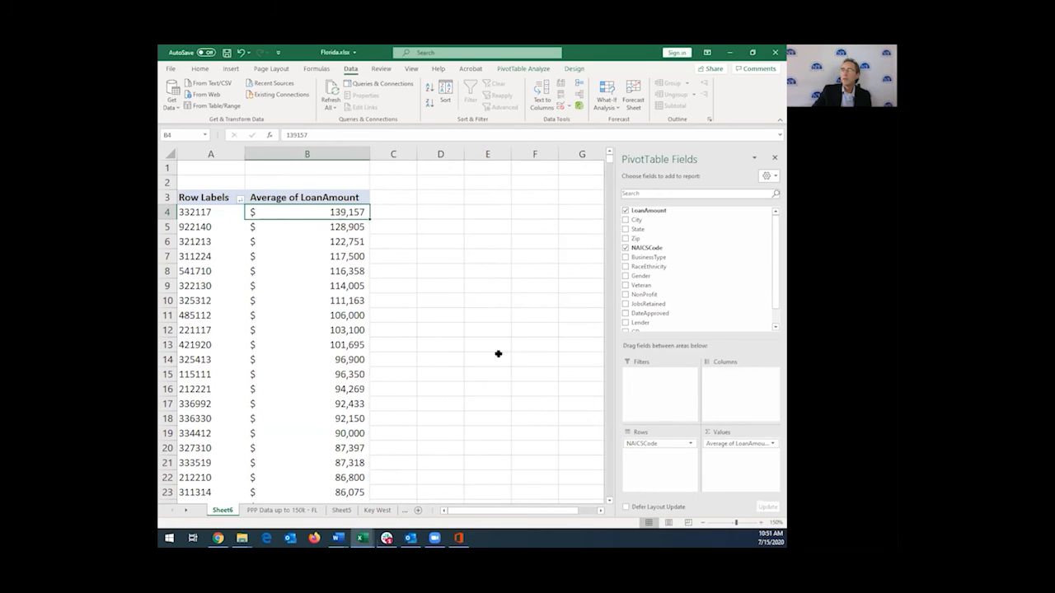
- Look up NAICS code 332117 in the 2017_NAICS Codes sheet of Maine_PPP_150 under.xlsx, then return to the Florida.xlsx PivotTable
{"action": "left_click", "coordinate": [205, 212]}
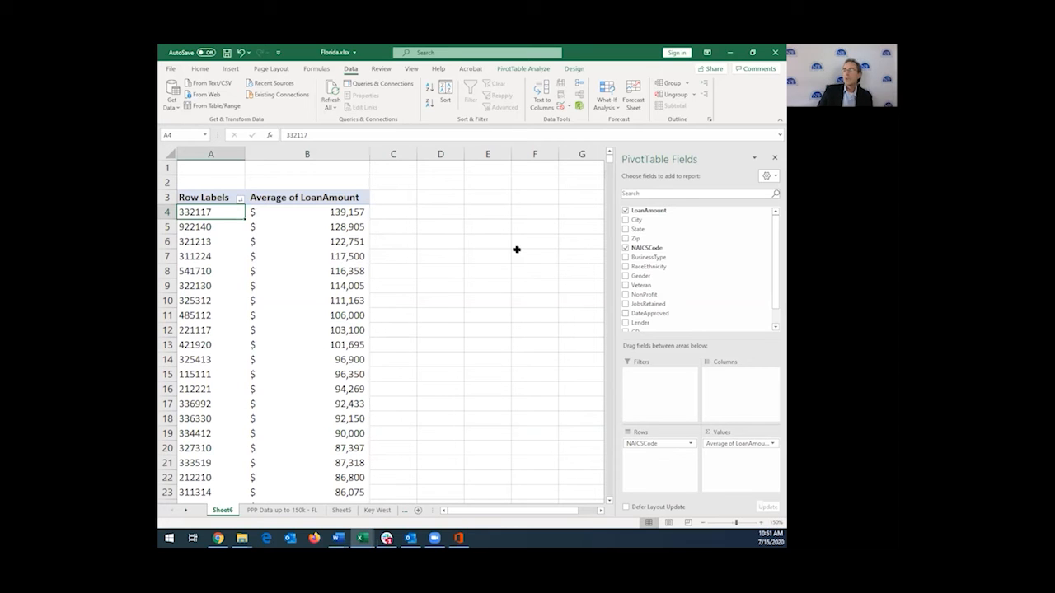
{"action": "key", "text": "Right"}
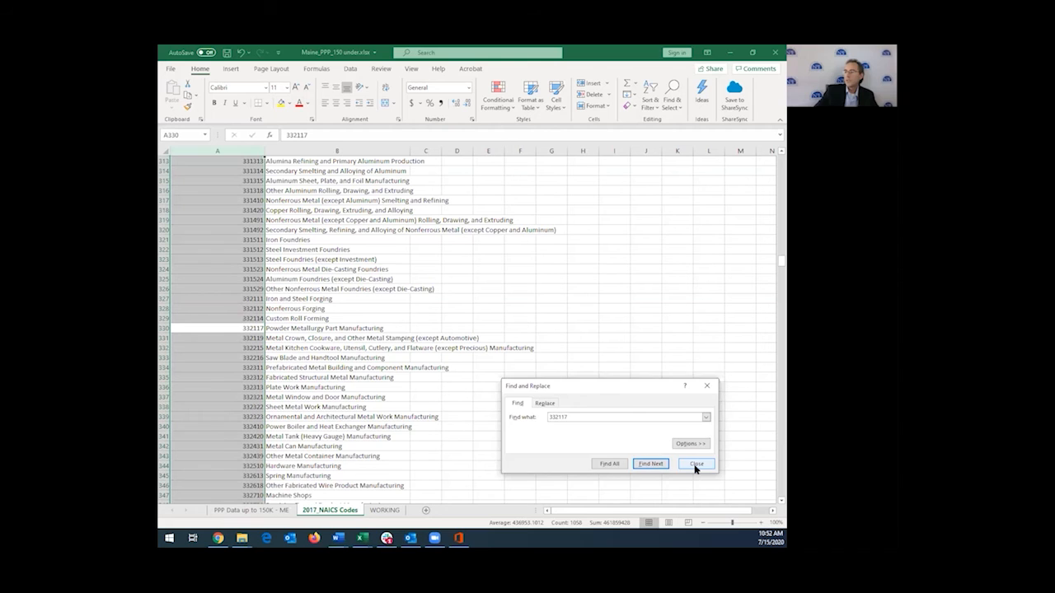
{"action": "left_click", "coordinate": [699, 464]}
{"action": "left_click", "coordinate": [282, 330]}
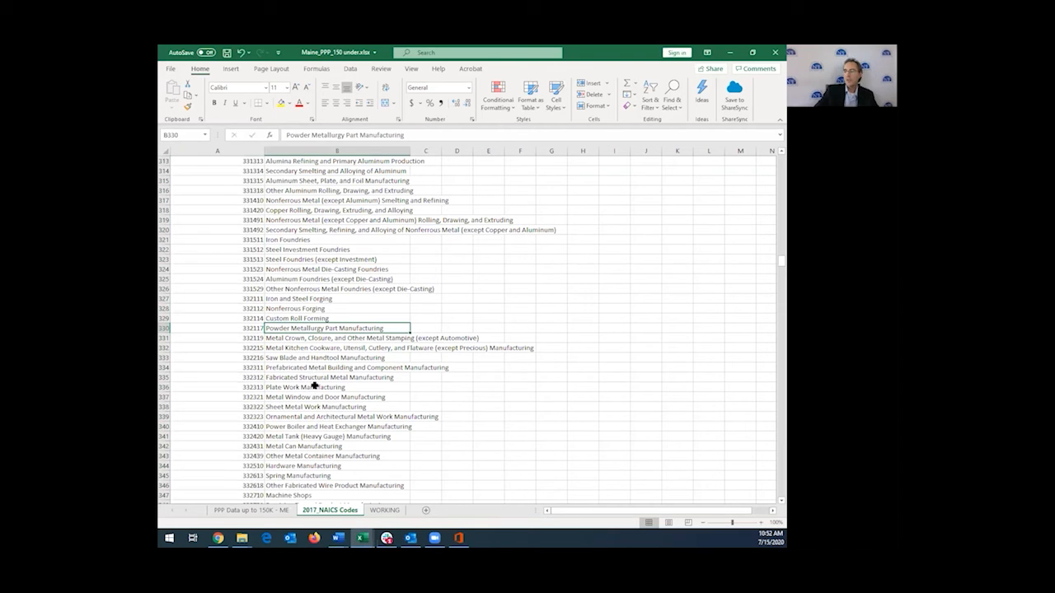
{"action": "left_click", "coordinate": [362, 538]}
{"action": "left_click", "coordinate": [527, 320]}
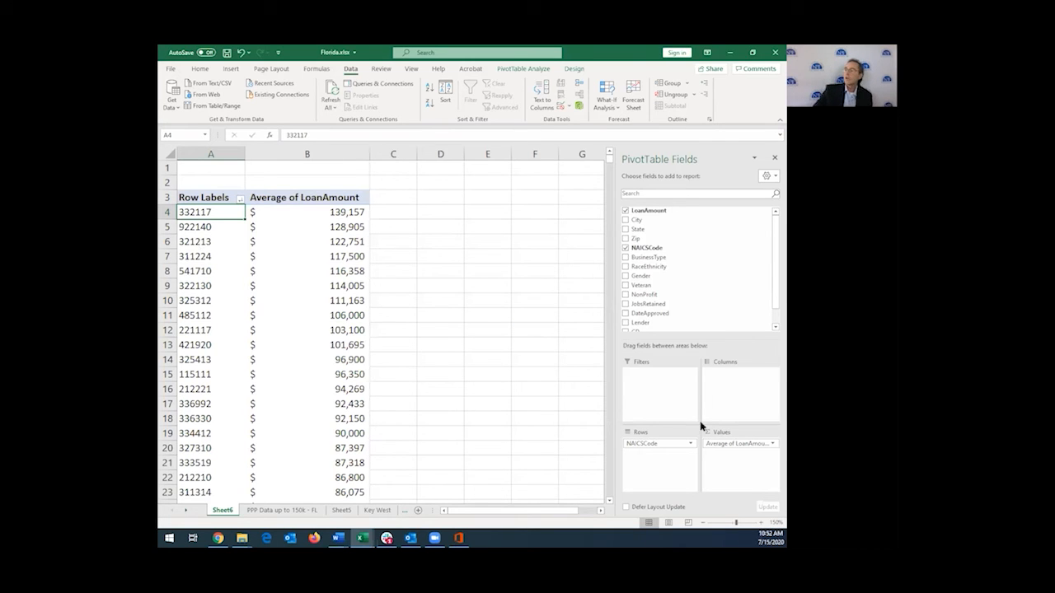
- Replace NAICSCode with City as the PivotTable's row field and check the city entries at the start of the list
{"action": "left_click", "coordinate": [626, 248]}
{"action": "left_click", "coordinate": [625, 221]}
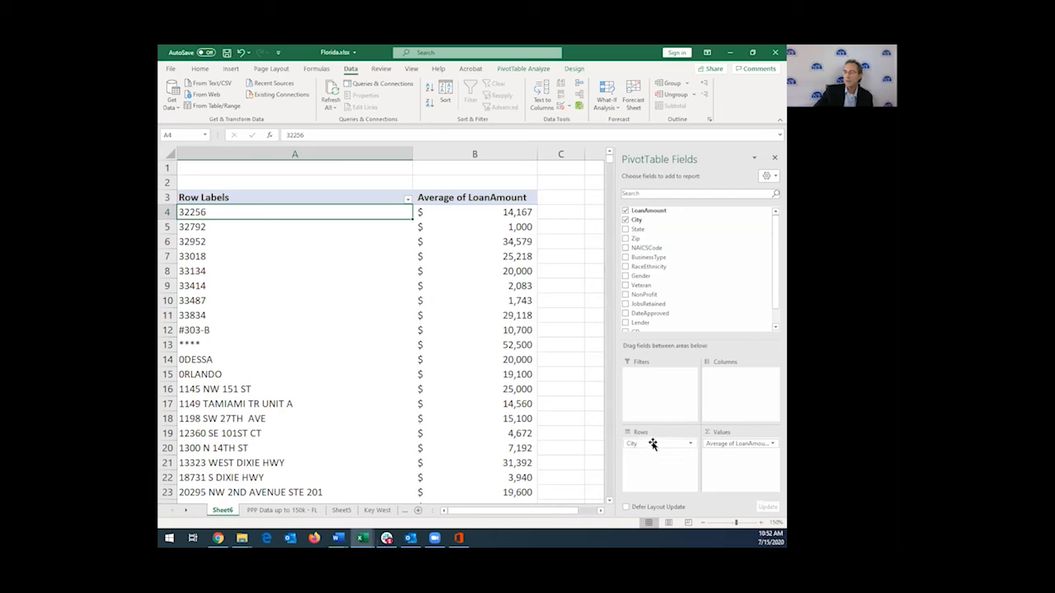
{"action": "scroll", "coordinate": [247, 313], "scroll_direction": "down", "scroll_amount": 1}
{"action": "left_click", "coordinate": [245, 326]}
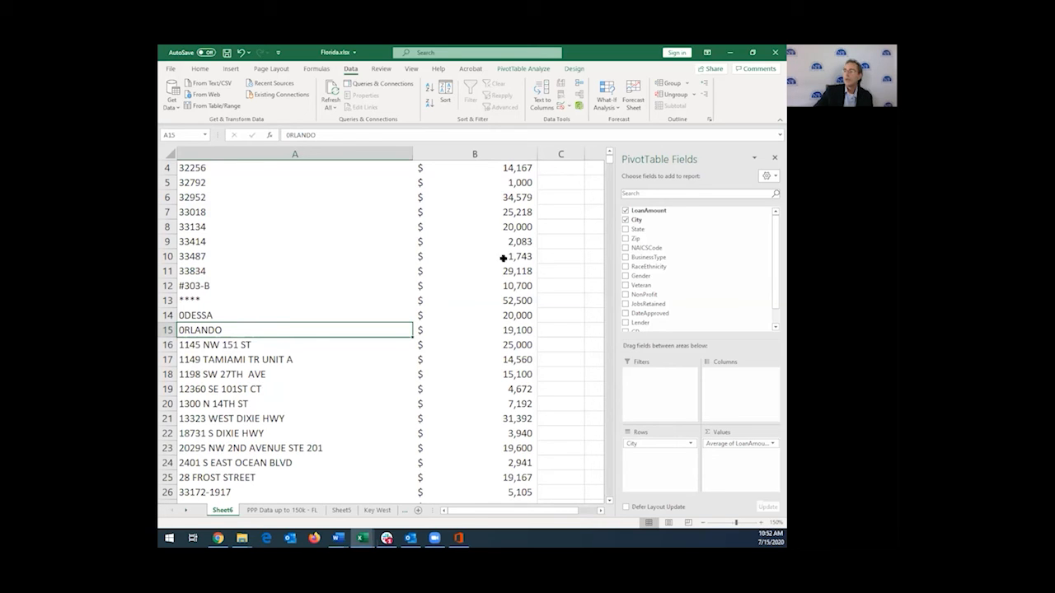
{"action": "scroll", "coordinate": [503, 218], "scroll_direction": "up", "scroll_amount": 1}
- Summarize LoanAmount by Sum and sort the cities from the largest to the smallest loan total
{"action": "left_click", "coordinate": [494, 214]}
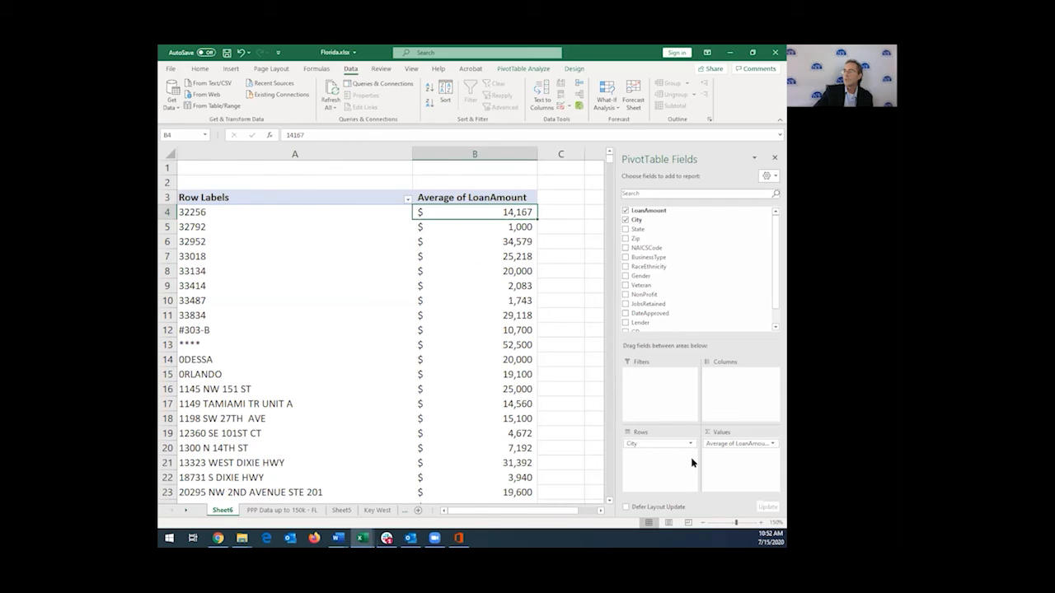
{"action": "left_click", "coordinate": [754, 443]}
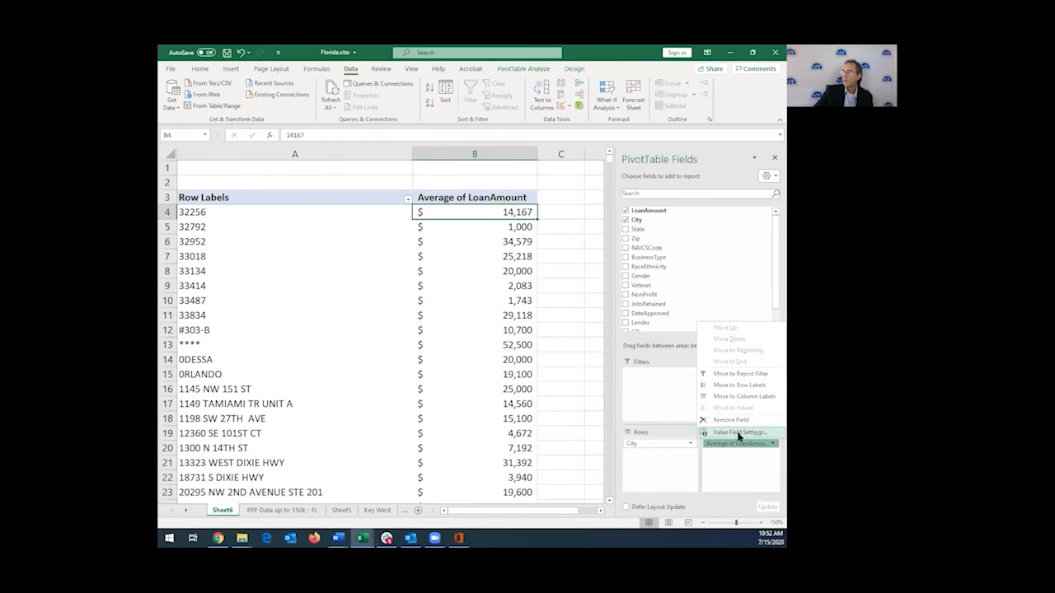
{"action": "left_click", "coordinate": [737, 432]}
{"action": "left_click", "coordinate": [397, 288]}
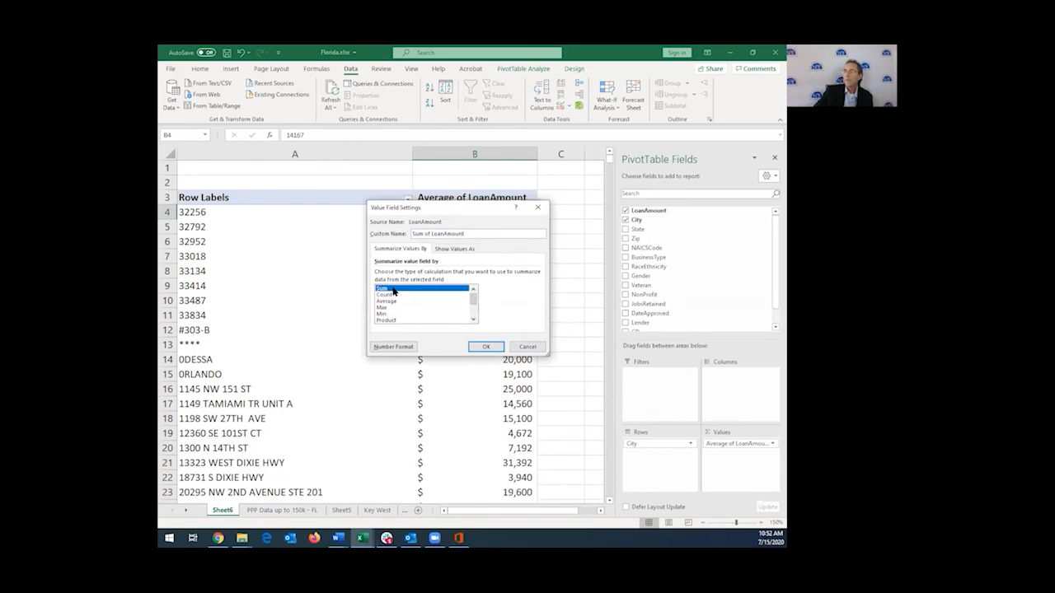
{"action": "left_click", "coordinate": [483, 347]}
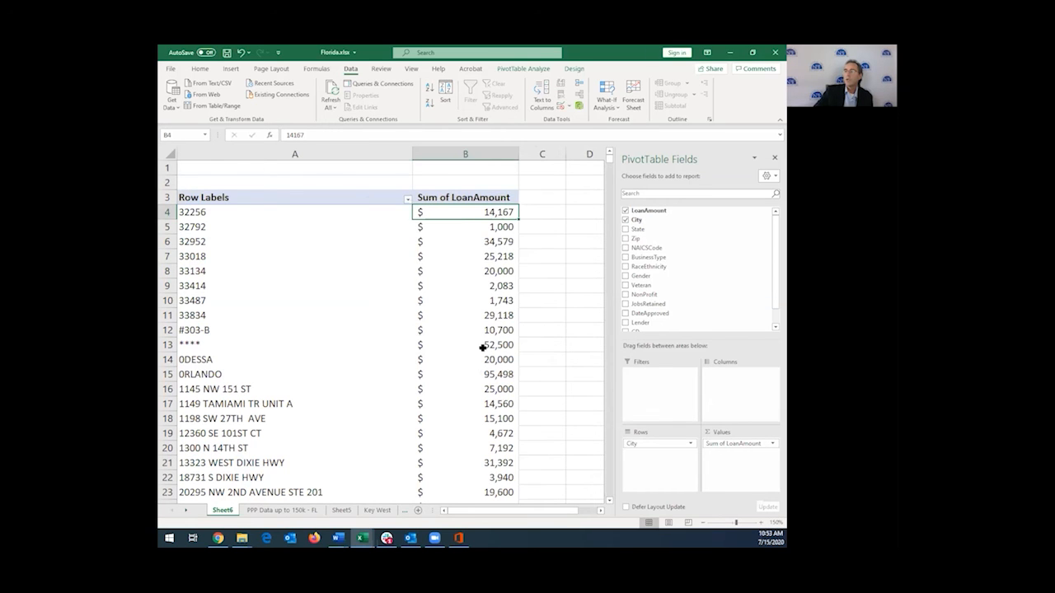
{"action": "left_click", "coordinate": [430, 105]}
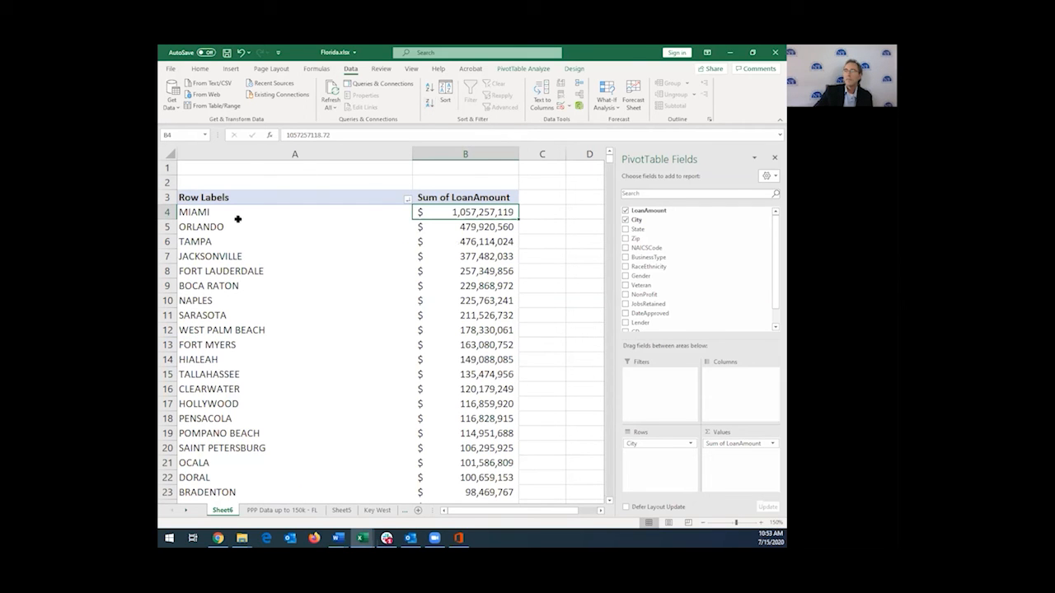
{"action": "left_click", "coordinate": [231, 242]}
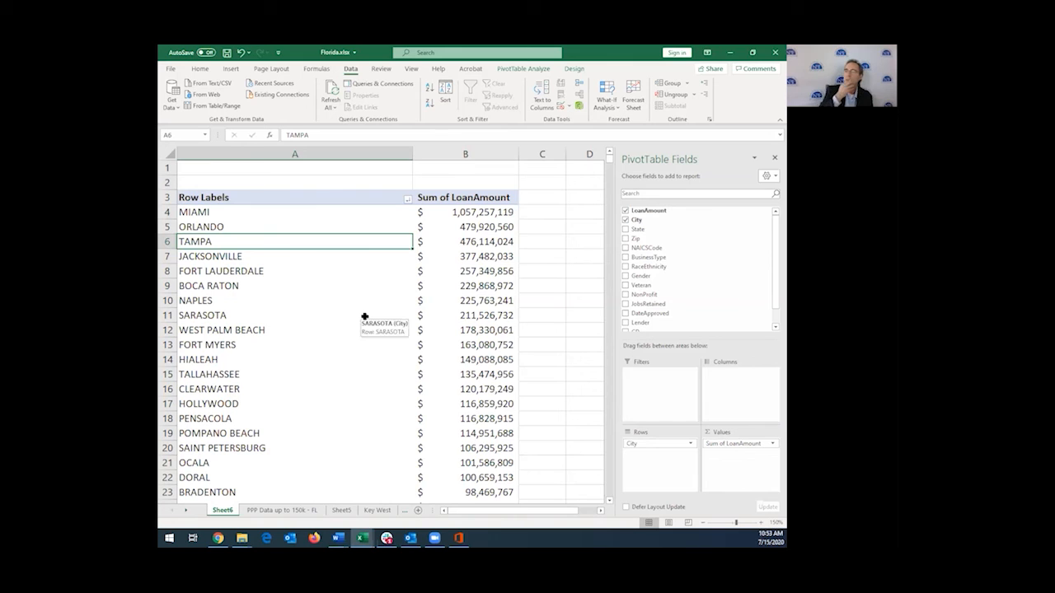
- Examine the total loan amounts of the highest-ranked cities, from Miami down to Naples
{"action": "key", "text": "Up"}
{"action": "key", "text": "Up"}
{"action": "key", "text": "Right"}
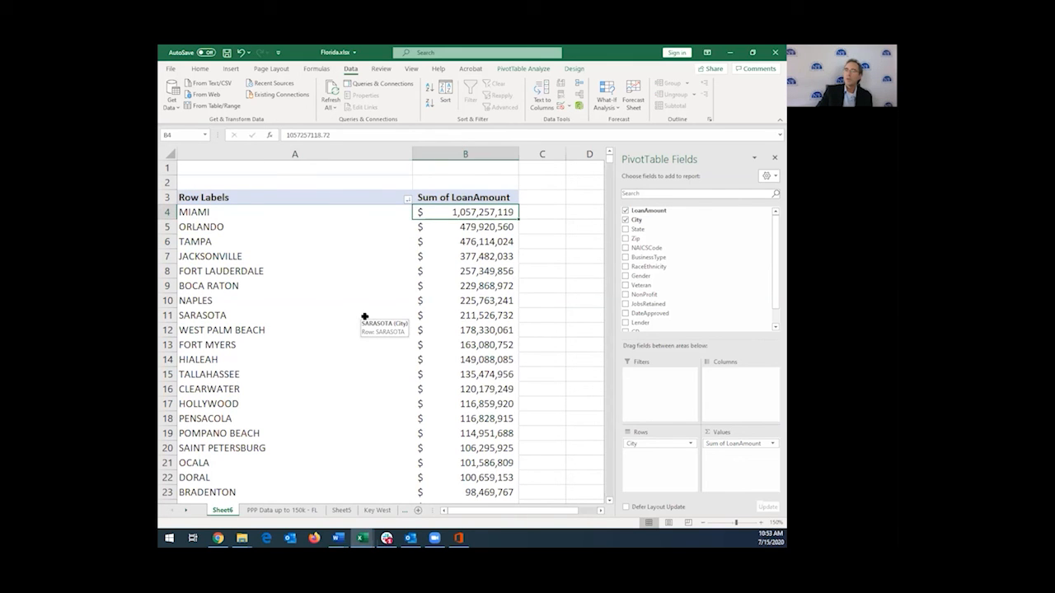
{"action": "key", "text": "Down"}
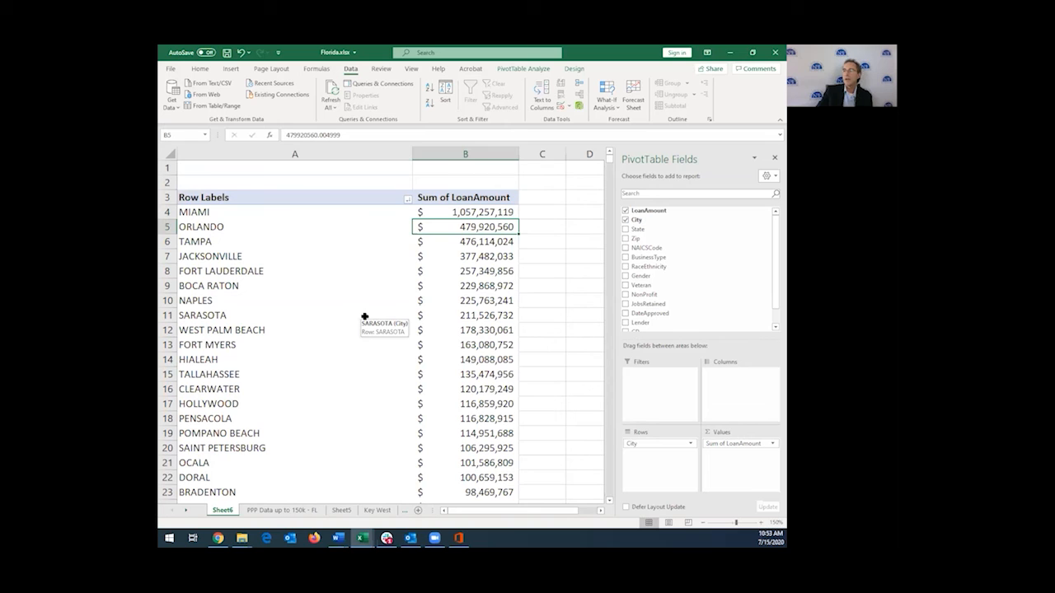
{"action": "key", "text": "Down"}
{"action": "key", "text": "Down"}
{"action": "key", "text": "Down"}
{"action": "key", "text": "Down"}
{"action": "key", "text": "Down"}
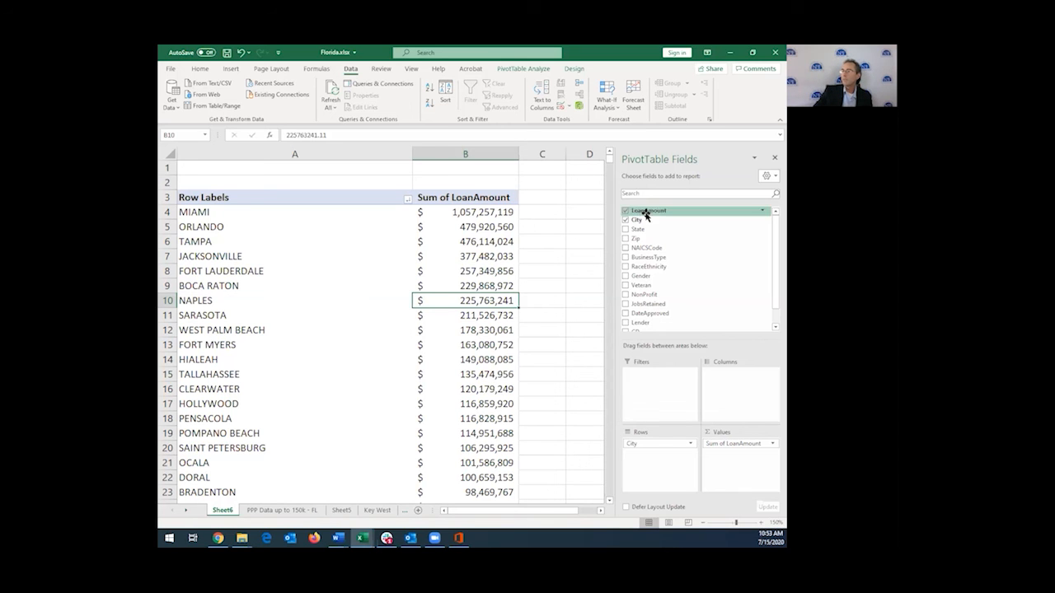
- Add LoanAmount to the PivotTable values a second time and summarize the new value field by Count
{"action": "left_click_drag", "start_coordinate": [644, 211], "coordinate": [727, 439]}
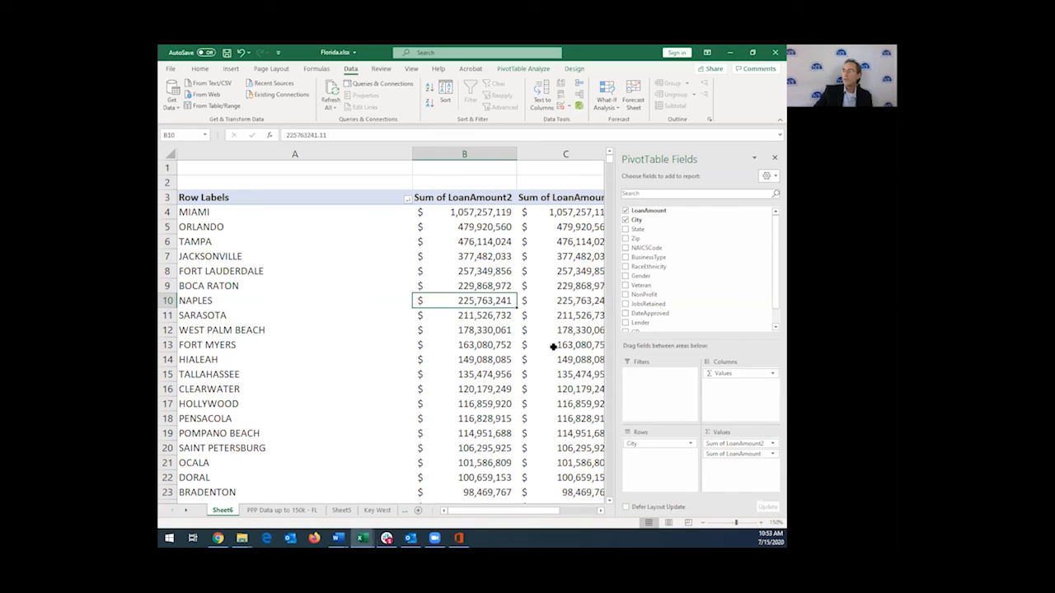
{"action": "left_click", "coordinate": [771, 445]}
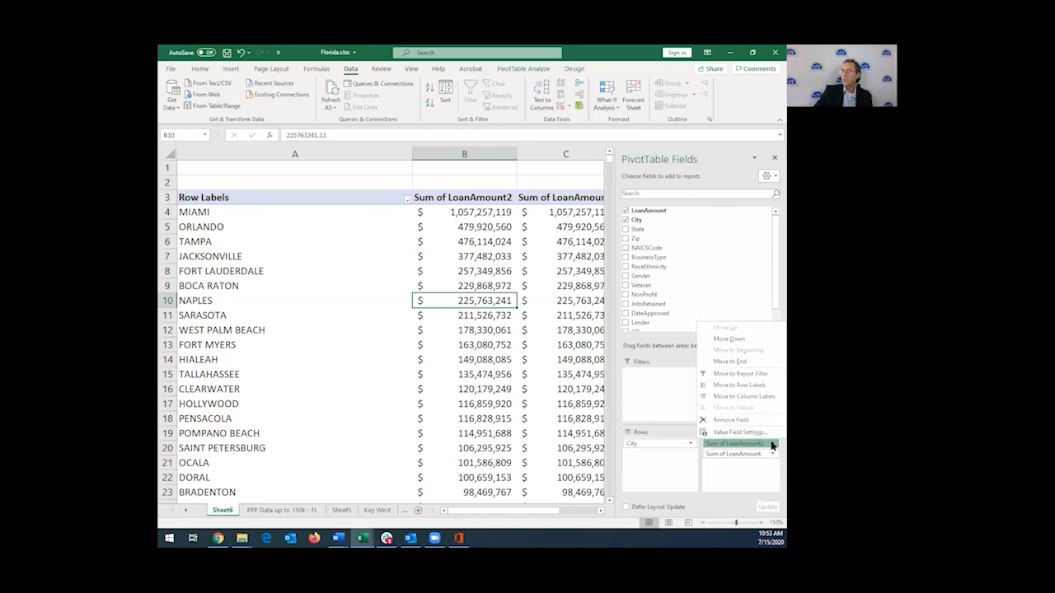
{"action": "left_click", "coordinate": [744, 434]}
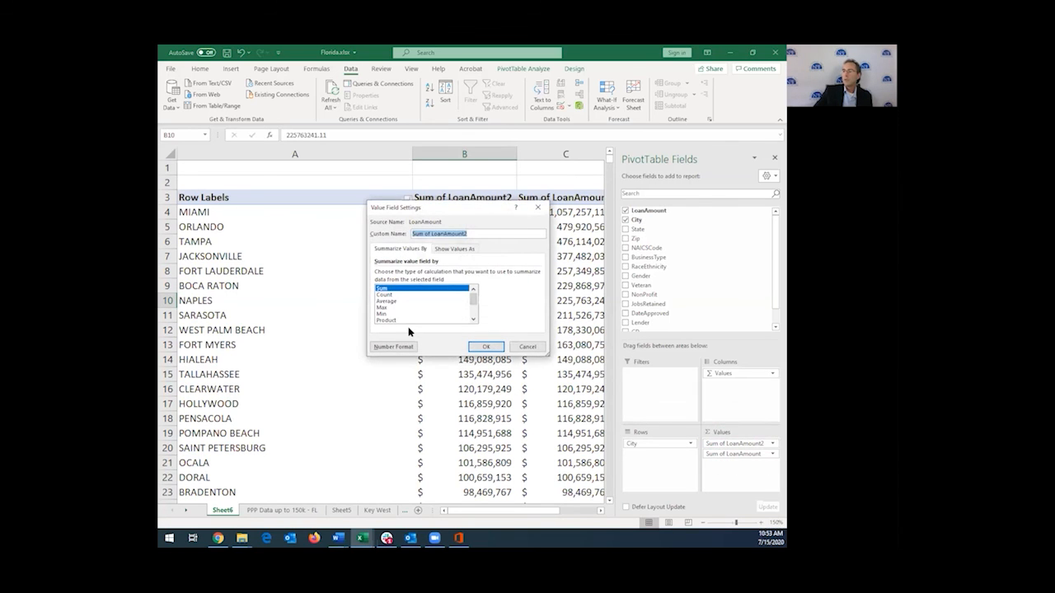
{"action": "left_click", "coordinate": [485, 347]}
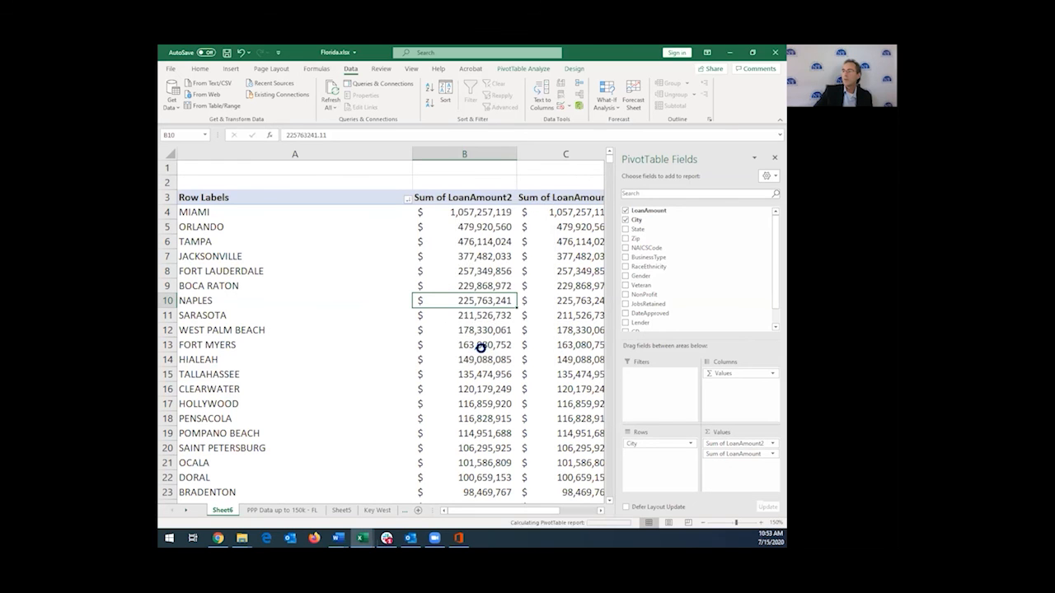
- Format the loan count column as comma-separated numbers without a currency symbol or decimals
{"action": "left_click", "coordinate": [480, 154]}
{"action": "left_click", "coordinate": [200, 69]}
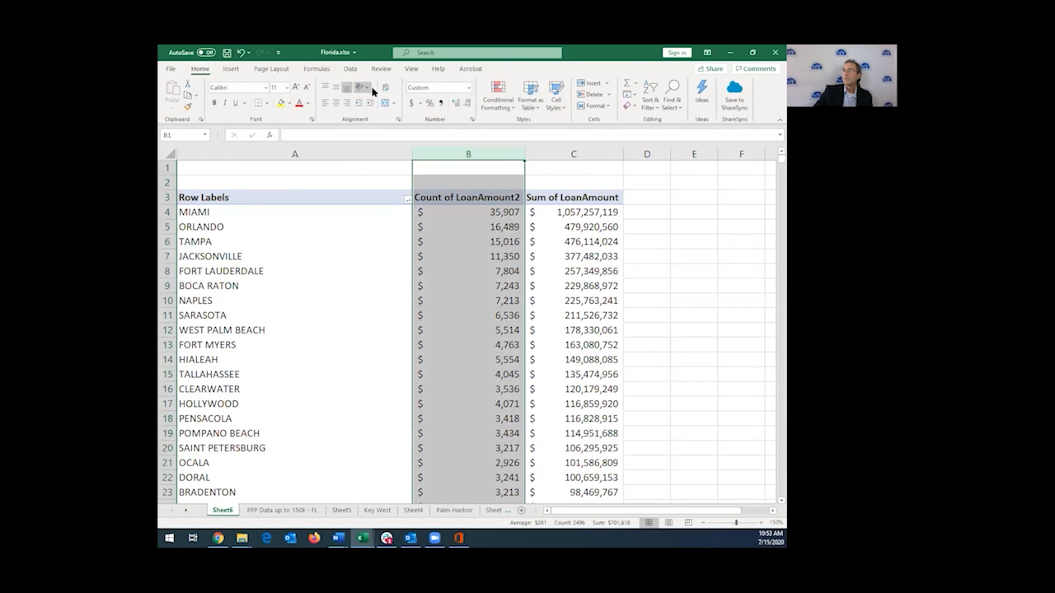
{"action": "left_click", "coordinate": [411, 104]}
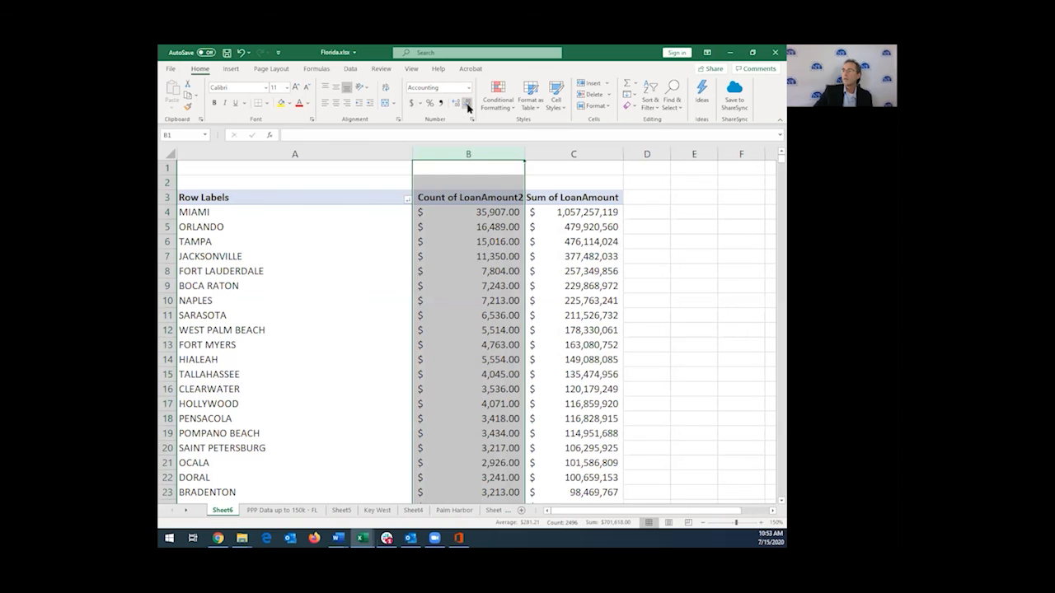
{"action": "left_click", "coordinate": [441, 103]}
{"action": "left_click", "coordinate": [465, 103]}
{"action": "left_click", "coordinate": [464, 103]}
{"action": "left_click", "coordinate": [479, 228]}
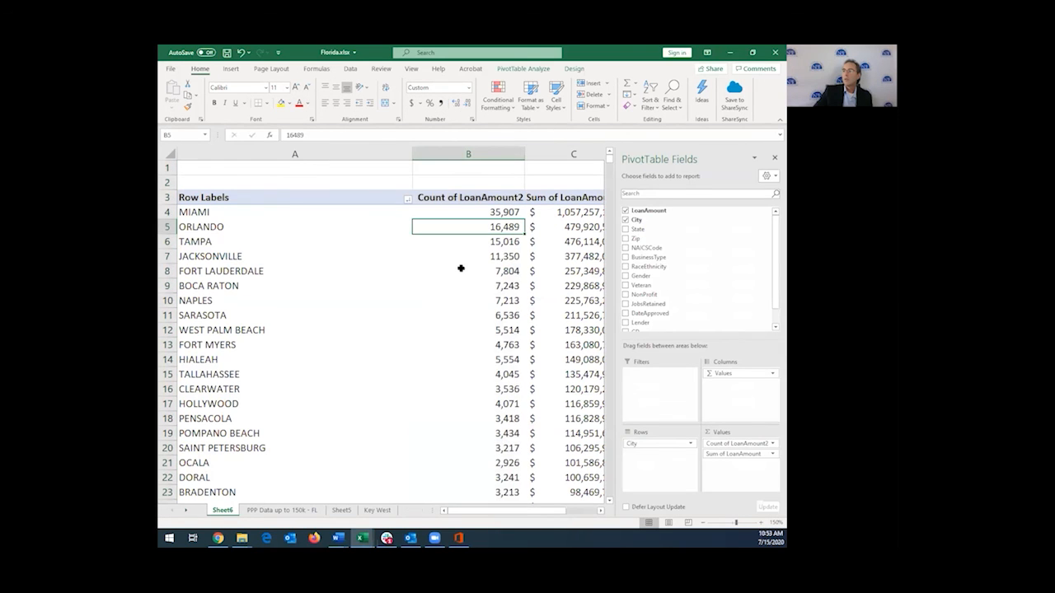
- Narrow the city column so the loan counts and loan sums fit beside the field list, and review Miami's figures
{"action": "left_click", "coordinate": [576, 175]}
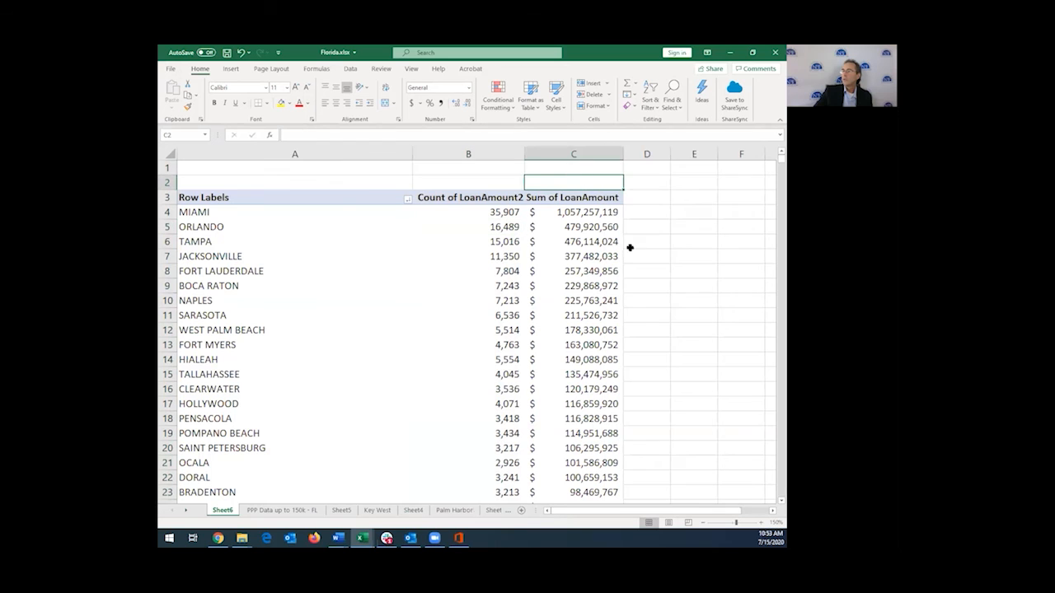
{"action": "key", "text": "Down"}
{"action": "key", "text": "Down"}
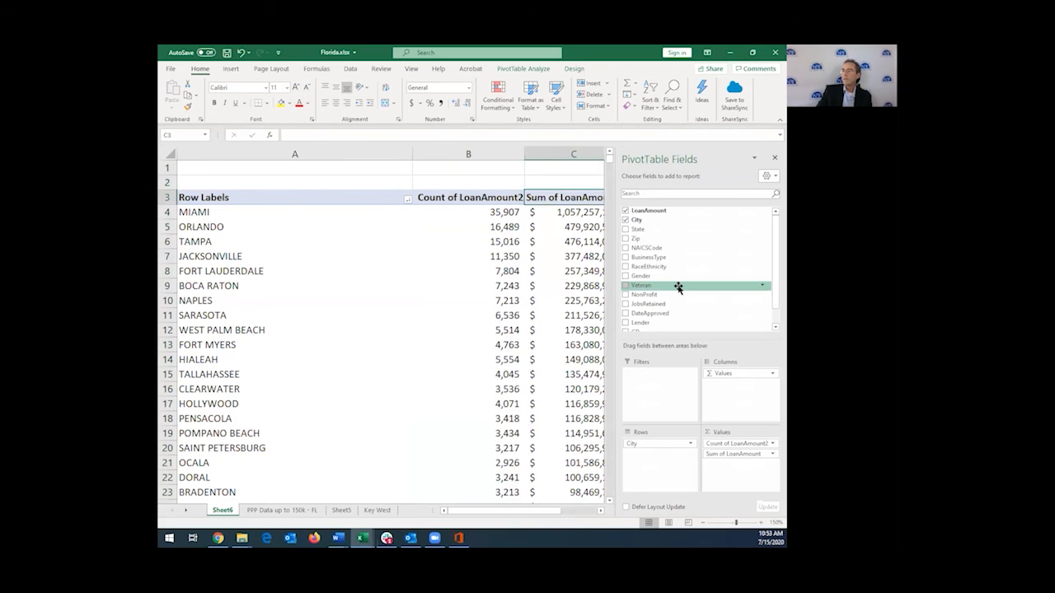
{"action": "key", "text": "Left"}
{"action": "key", "text": "Left"}
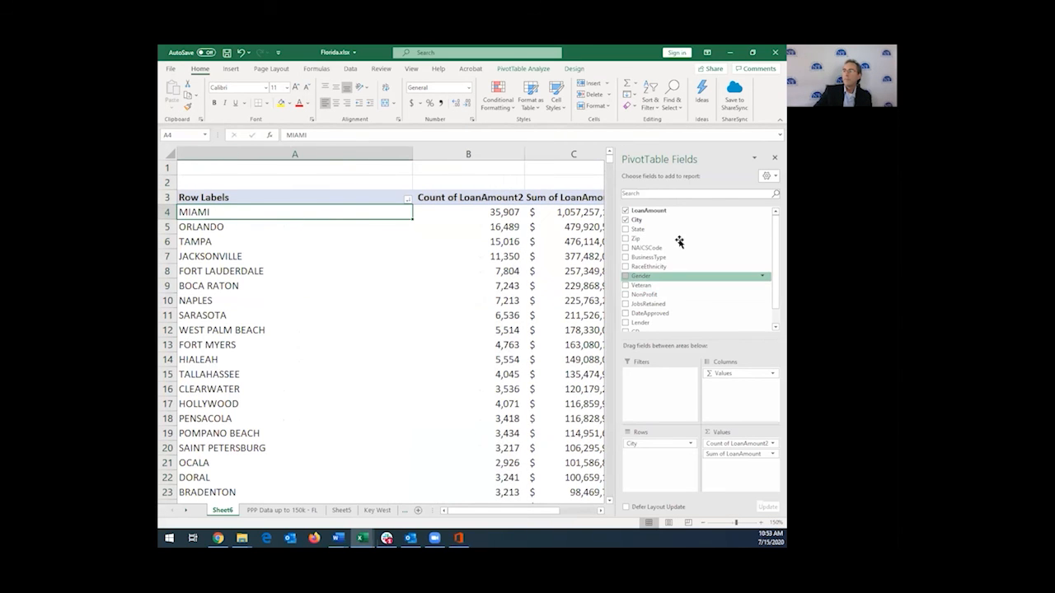
{"action": "left_click_drag", "start_coordinate": [420, 154], "coordinate": [316, 155]}
{"action": "key", "text": "Right"}
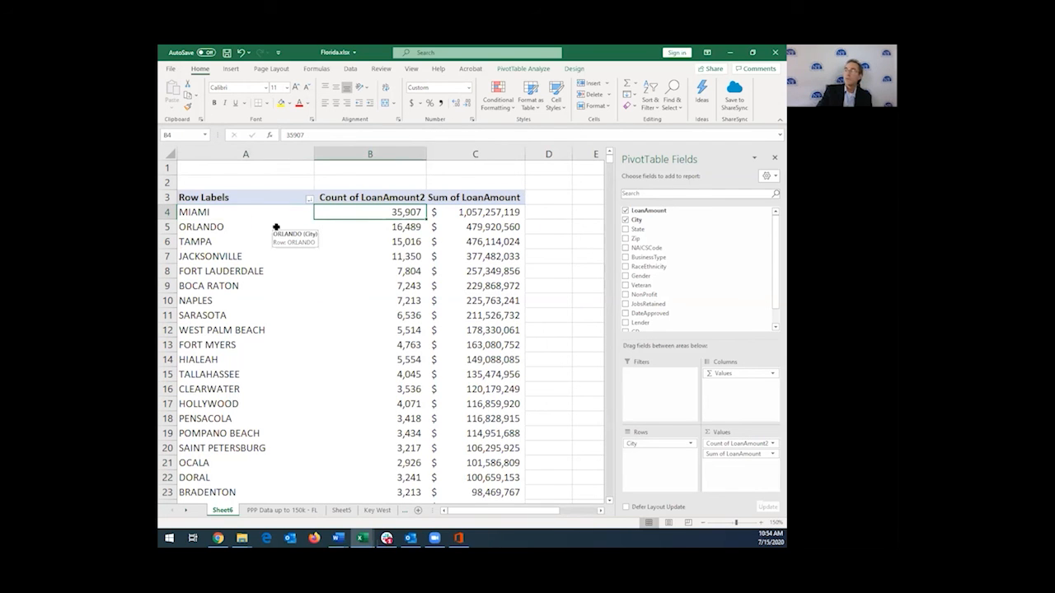
{"action": "key", "text": "Right"}
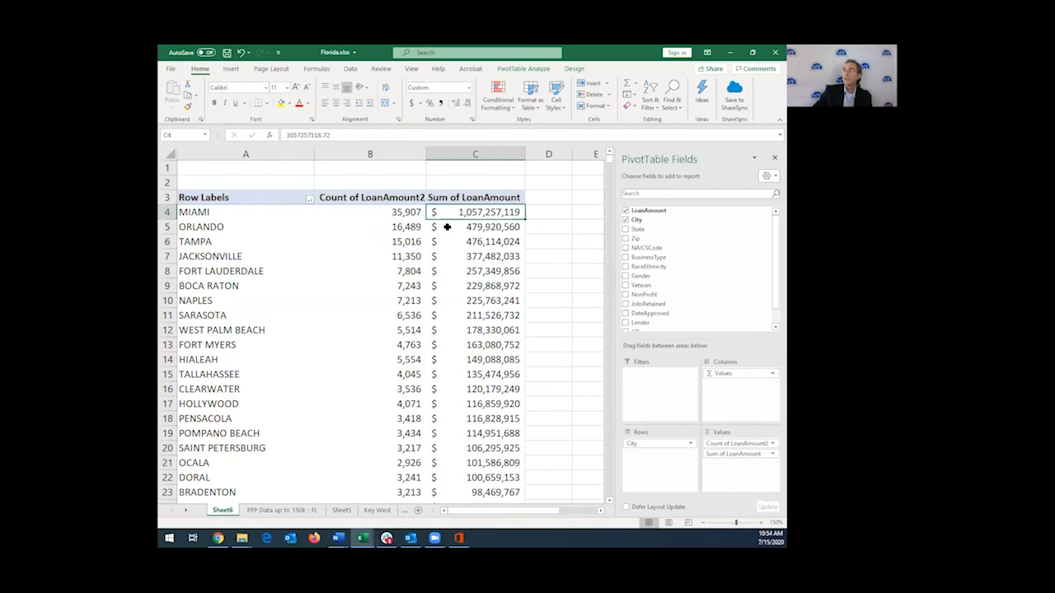
- Summarize the Sum of LoanAmount field by Average and sort the cities by loan count from largest to smallest
{"action": "left_click", "coordinate": [772, 454]}
{"action": "left_click", "coordinate": [740, 442]}
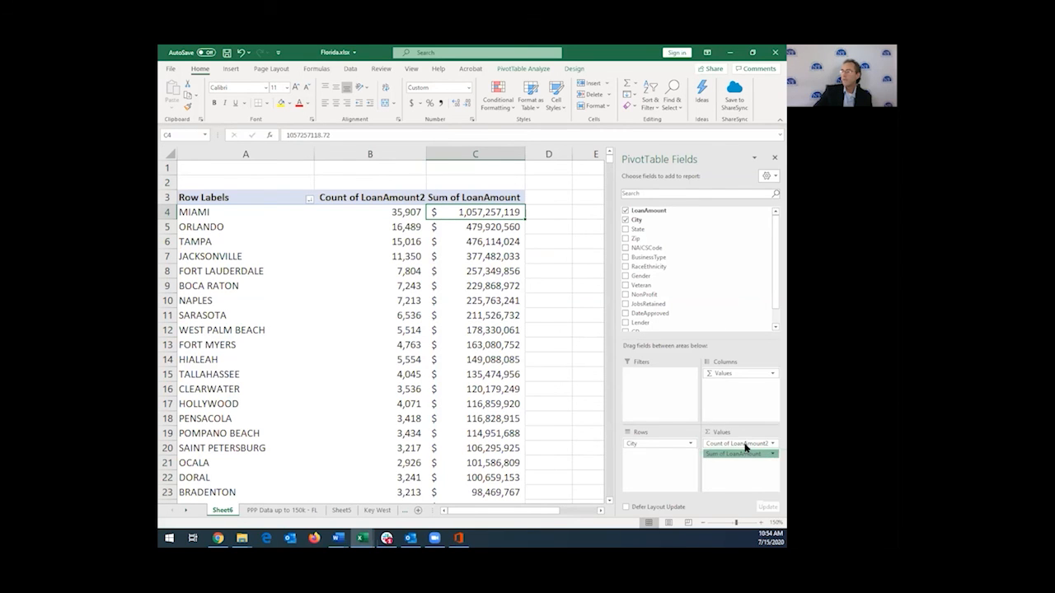
{"action": "left_click", "coordinate": [420, 288]}
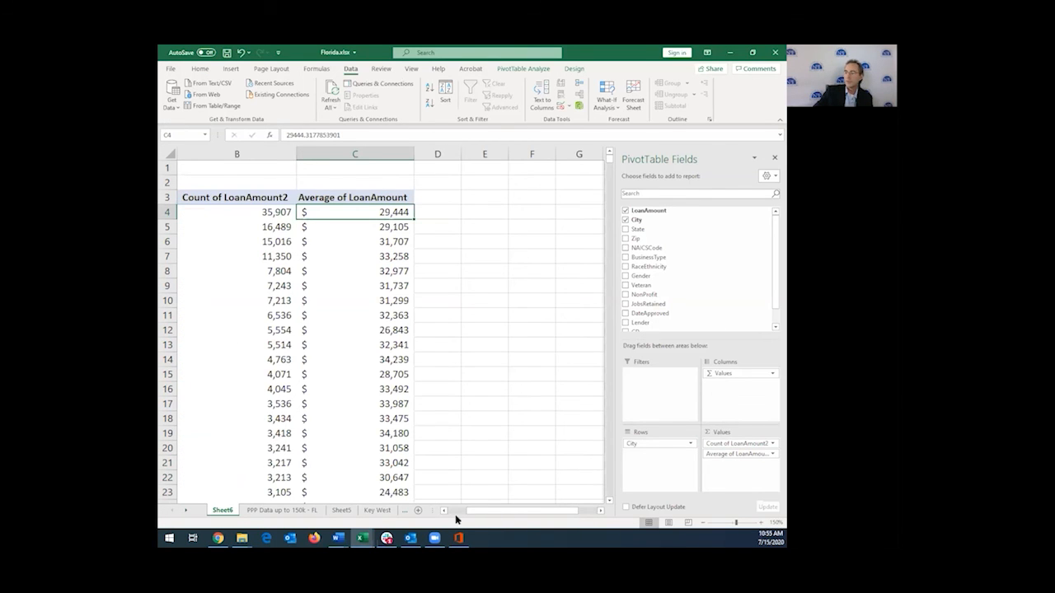
- Narrow the city column to fit the counts and averages in view, and review the average loans from Miami to Fort Lauderdale
{"action": "left_click", "coordinate": [454, 511]}
{"action": "left_click_drag", "start_coordinate": [412, 154], "coordinate": [313, 151]}
{"action": "left_click", "coordinate": [231, 213]}
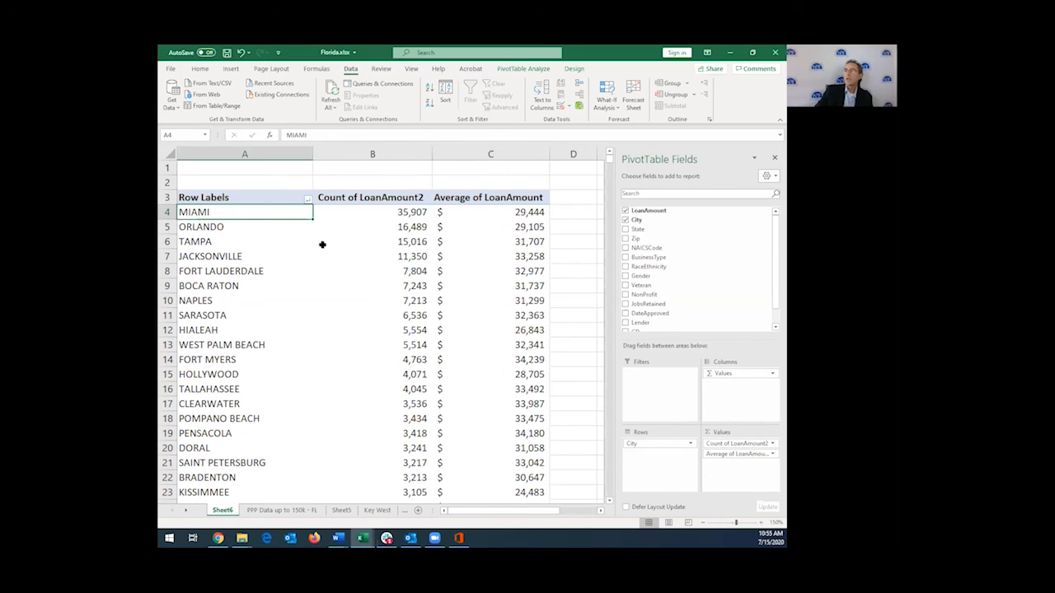
{"action": "key", "text": "Right"}
{"action": "key", "text": "Right"}
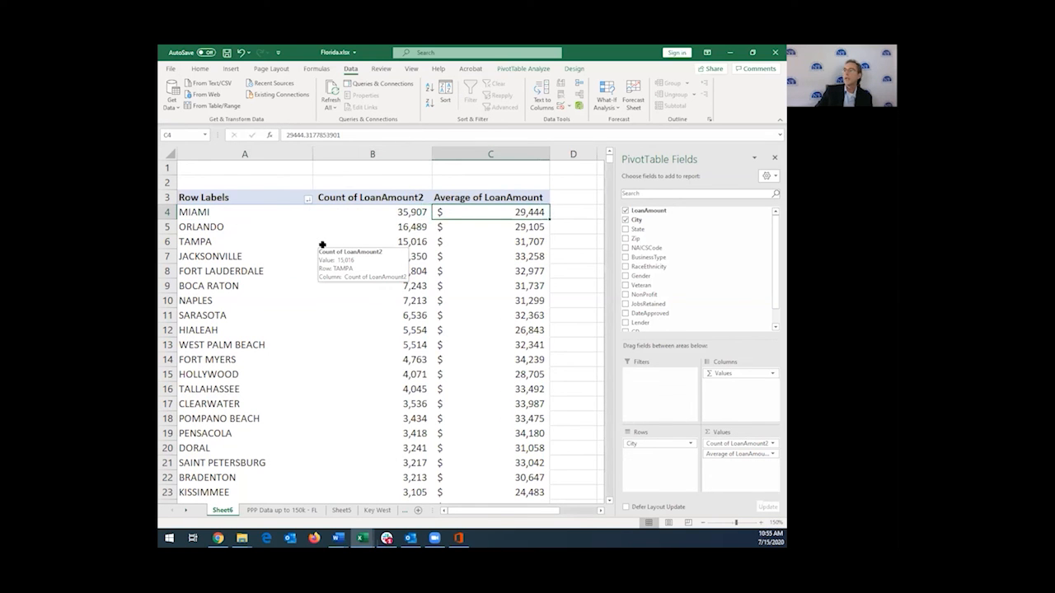
{"action": "key", "text": "Down"}
{"action": "key", "text": "Down"}
{"action": "key", "text": "Down"}
{"action": "key", "text": "Down"}
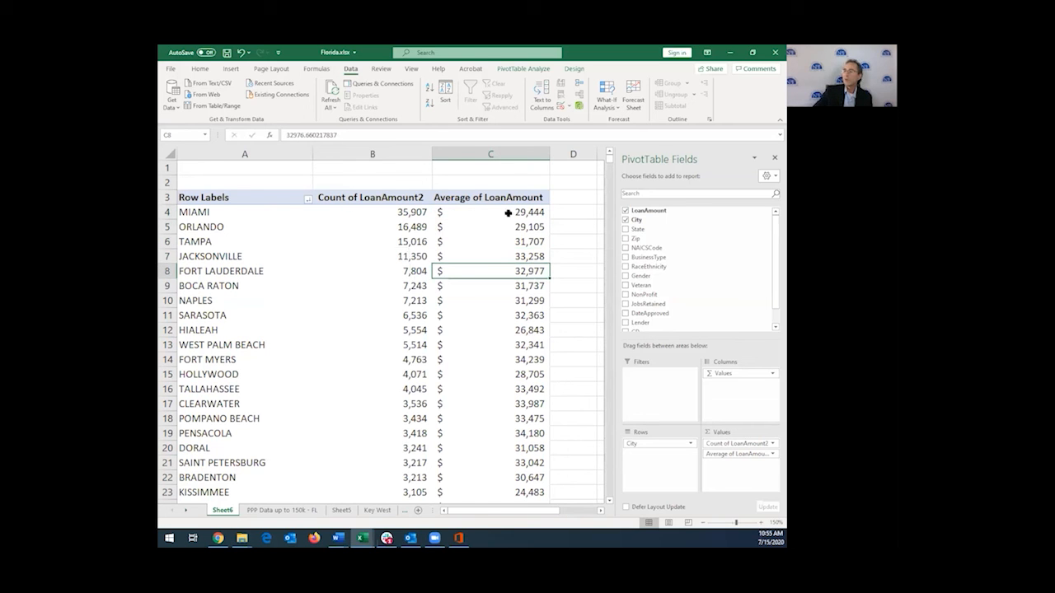